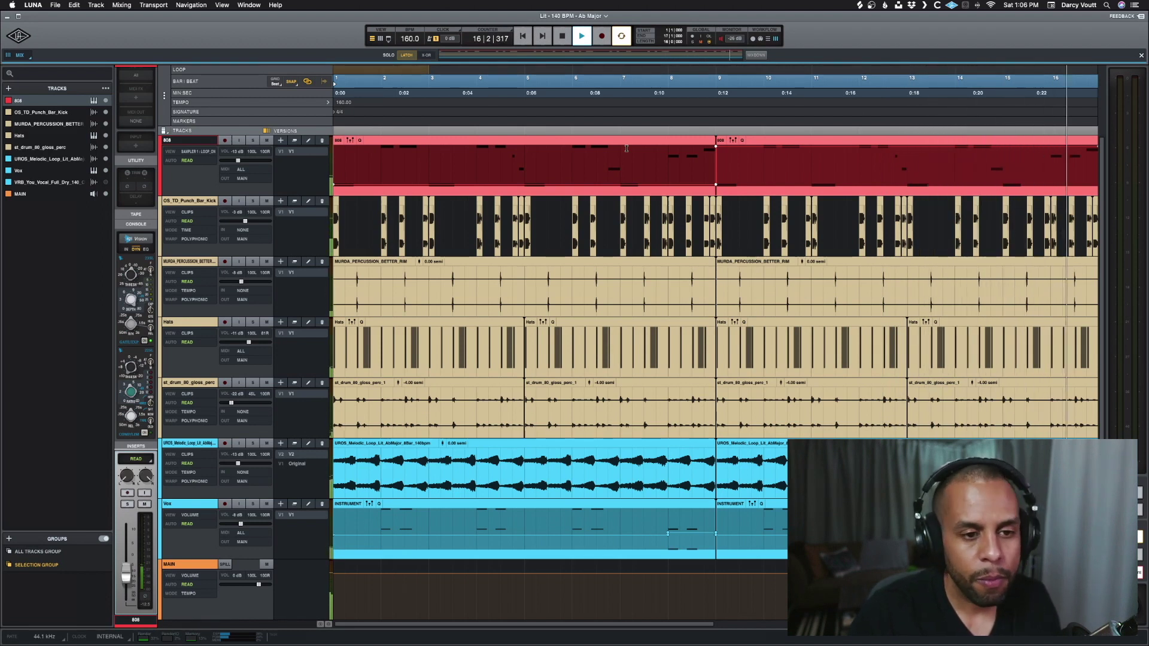
# Step: Stop the trap beat playback and switch from Tracks to the Mix window
pyautogui.press('space')
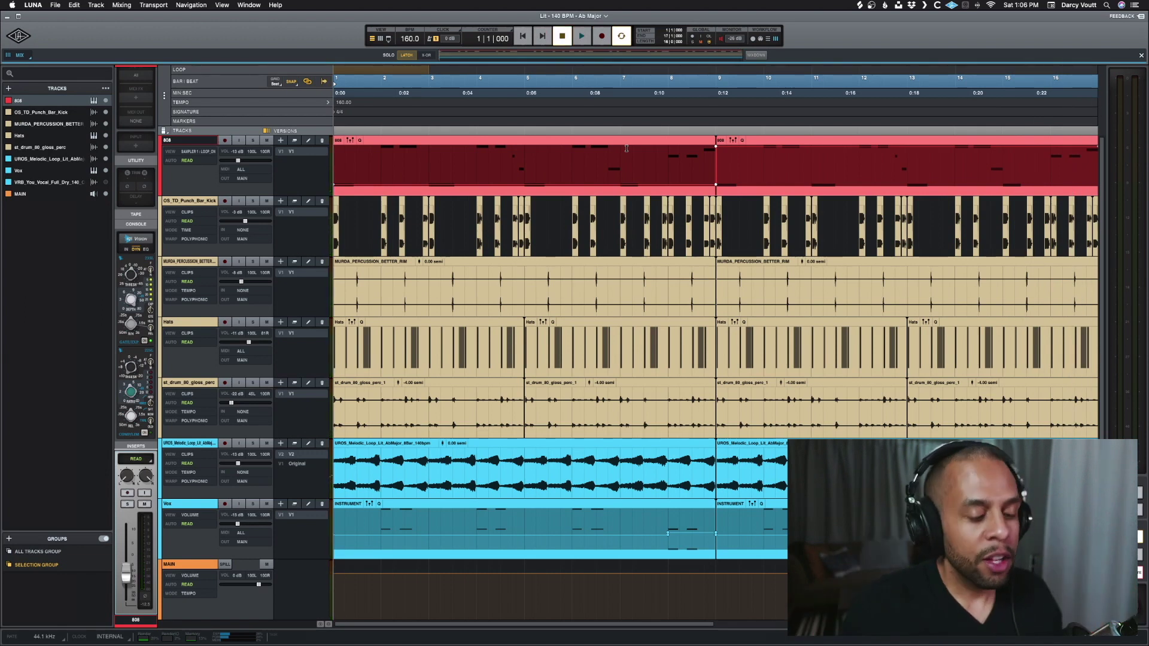
pyautogui.press('super+equal')
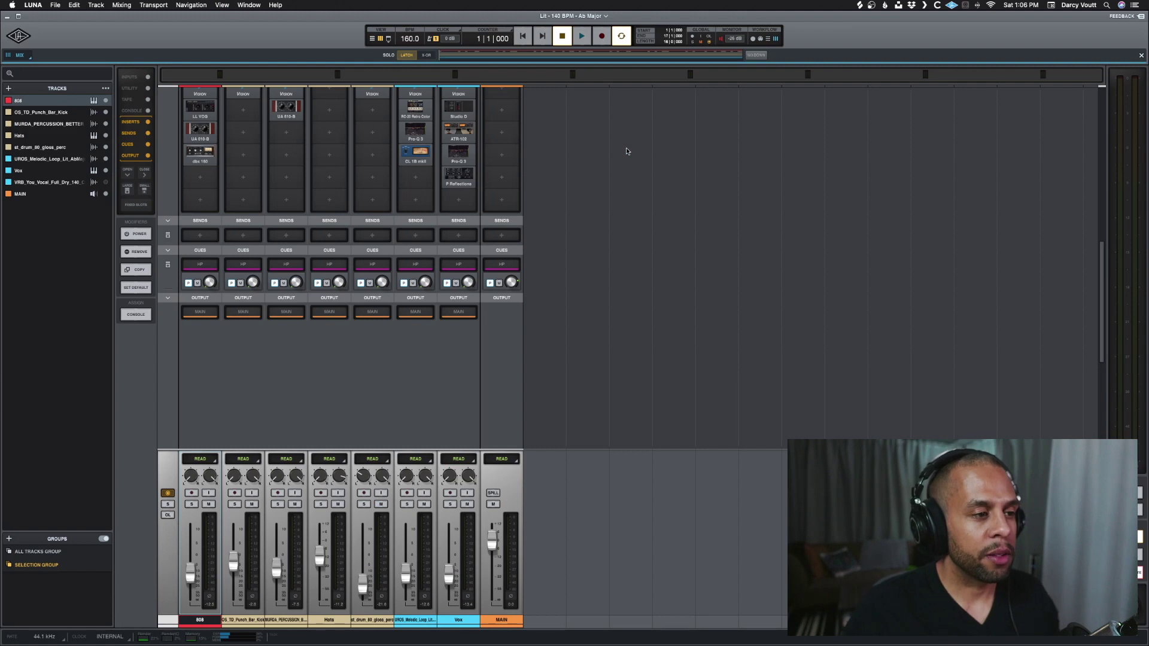
# Step: Collapse the mixer's Inserts section to reveal the Vision console modules
pyautogui.scroll(5, 626, 147)
pyautogui.click(406, 243)
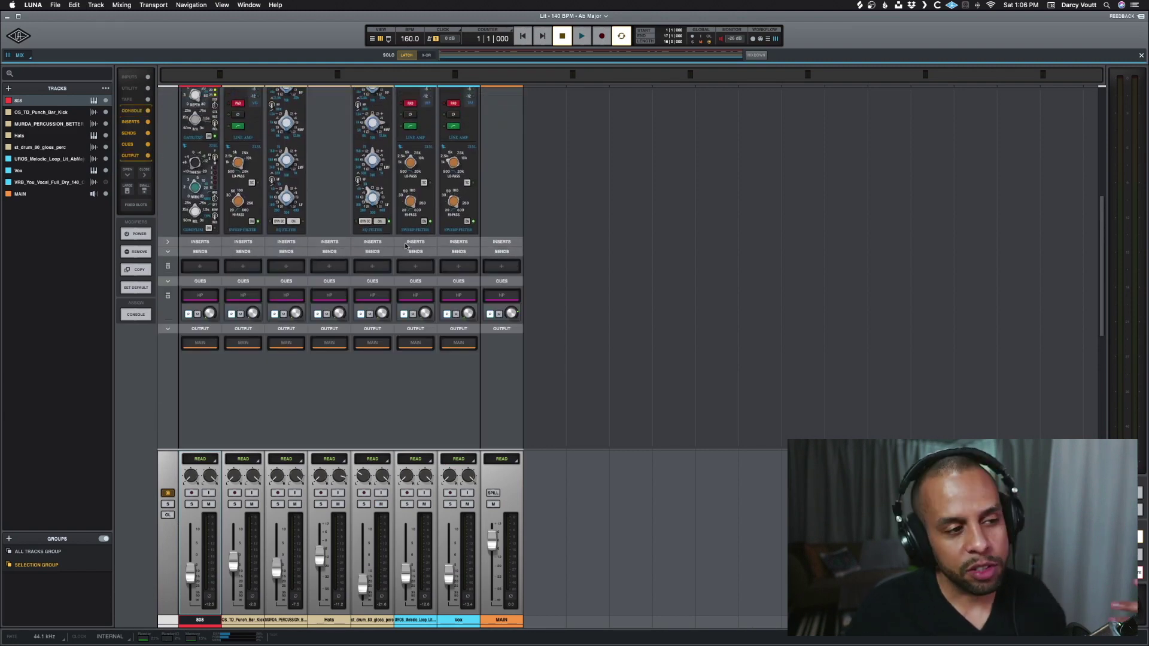
pyautogui.scroll(5, 406, 246)
pyautogui.scroll(3, 406, 246)
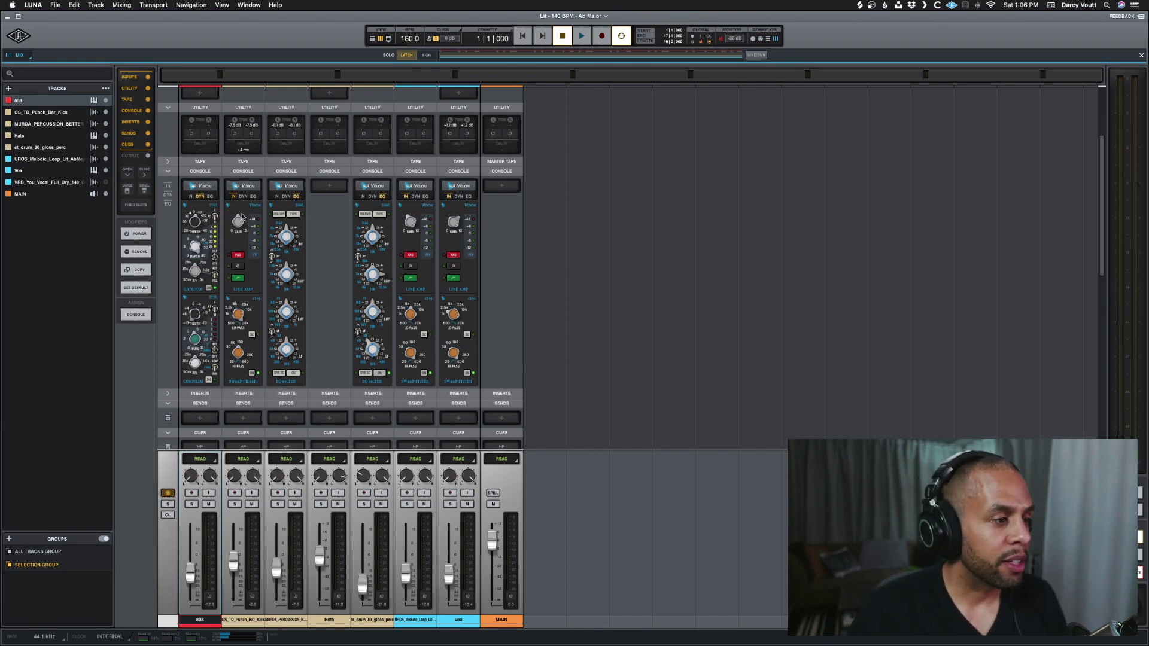
# Step: Cycle all channels' console strips through IN, DYN and EQ, set the 808 to DYN, and return to Tracks
pyautogui.click(168, 186)
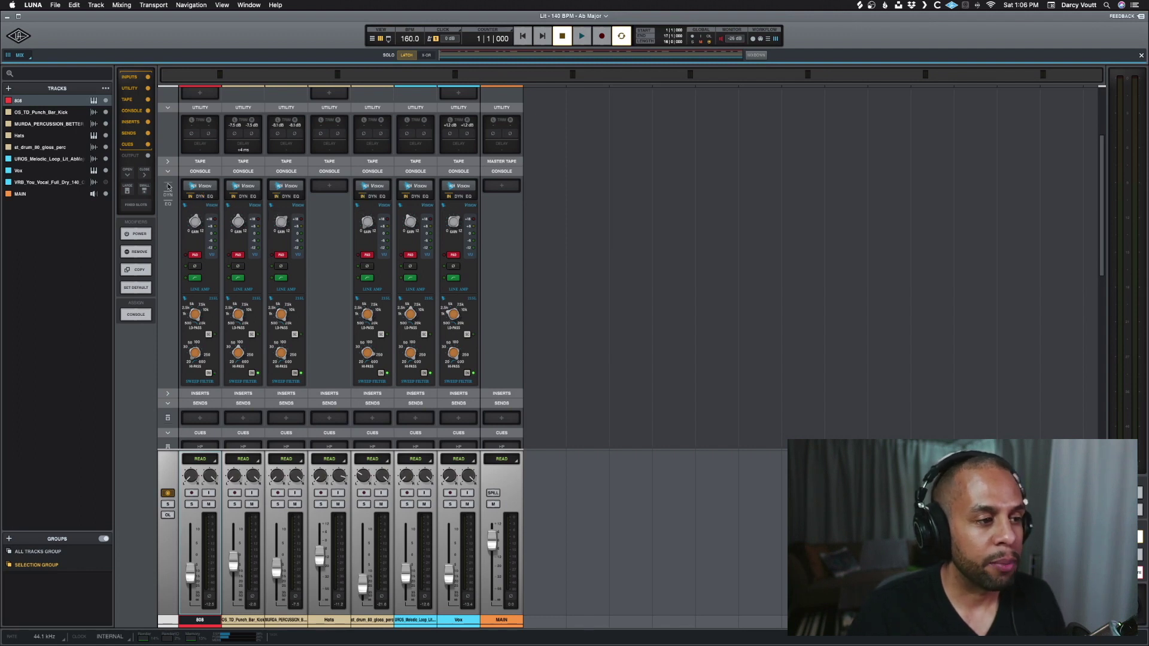
pyautogui.click(168, 196)
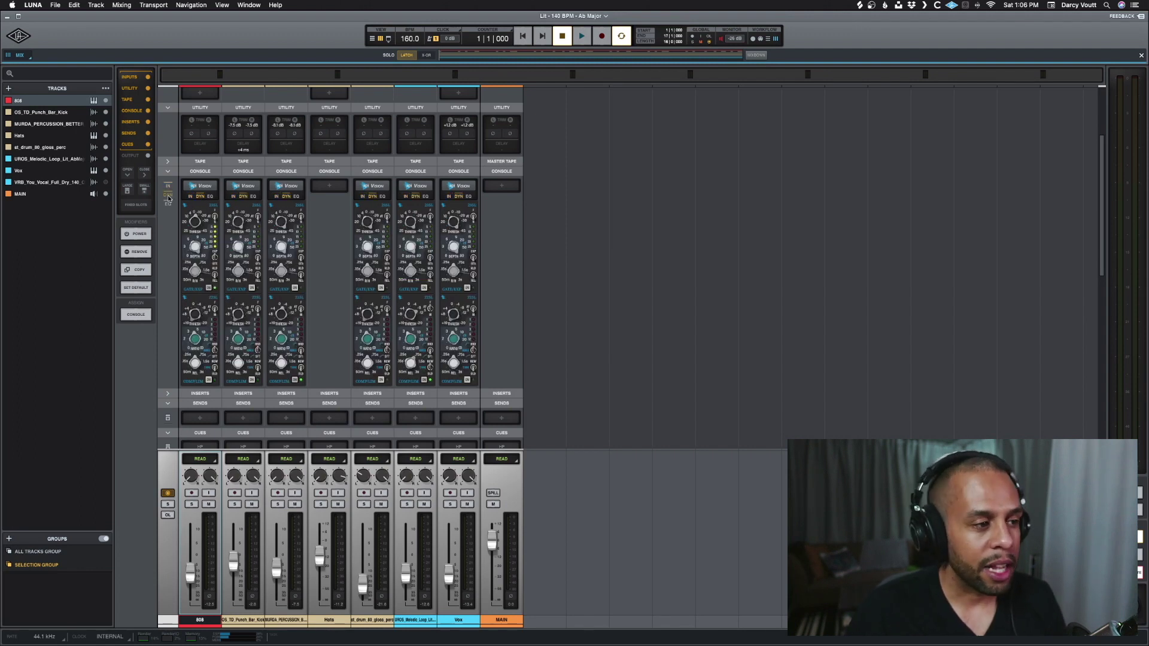
pyautogui.scroll(-1, 170, 202)
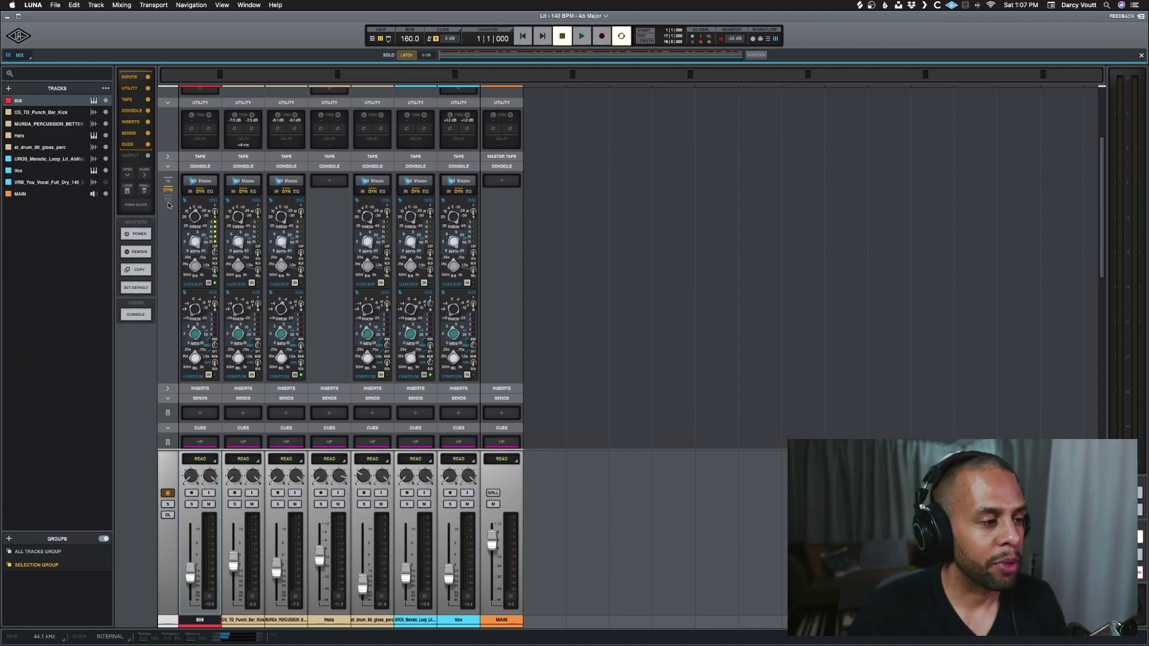
pyautogui.click(168, 201)
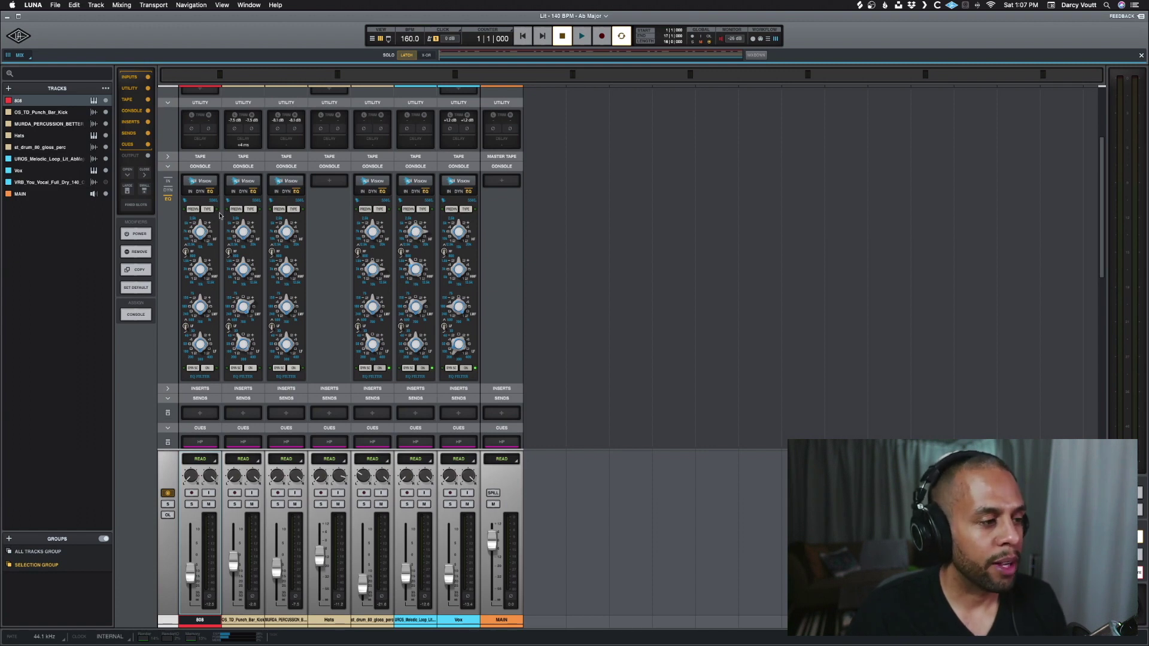
pyautogui.click(201, 191)
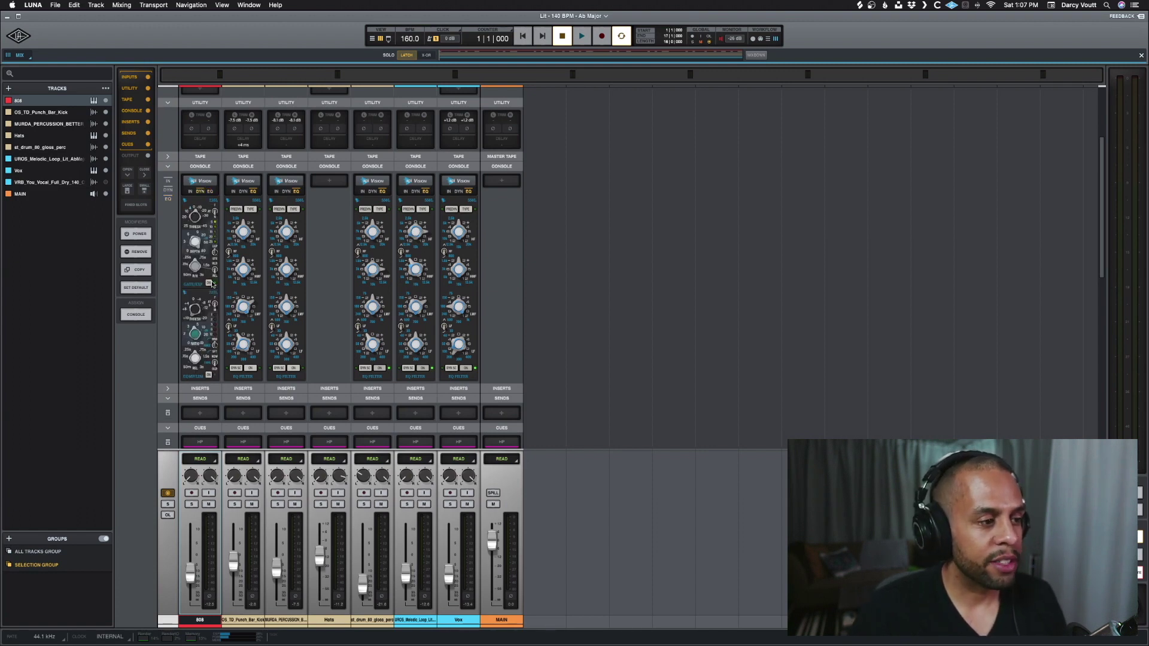
pyautogui.press('super+equal')
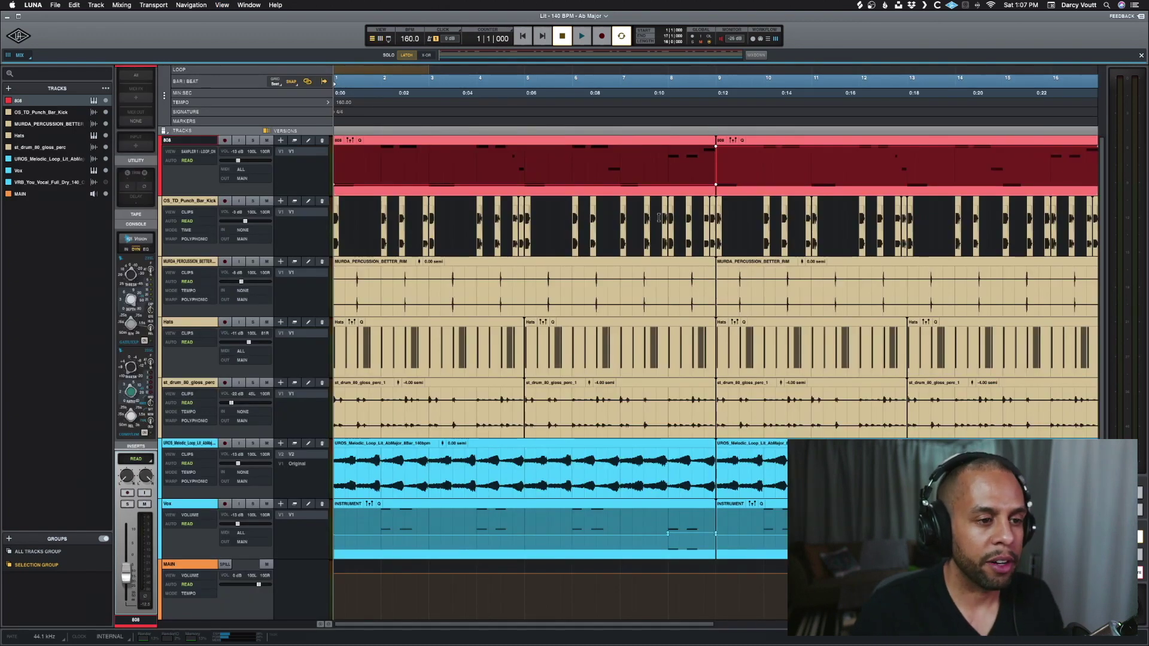
# Step: Select the 808's bars 1–9 clip and open SubLab to its sampler sound
pyautogui.click(631, 244)
pyautogui.click(620, 140)
pyautogui.scroll(5, 599, 162)
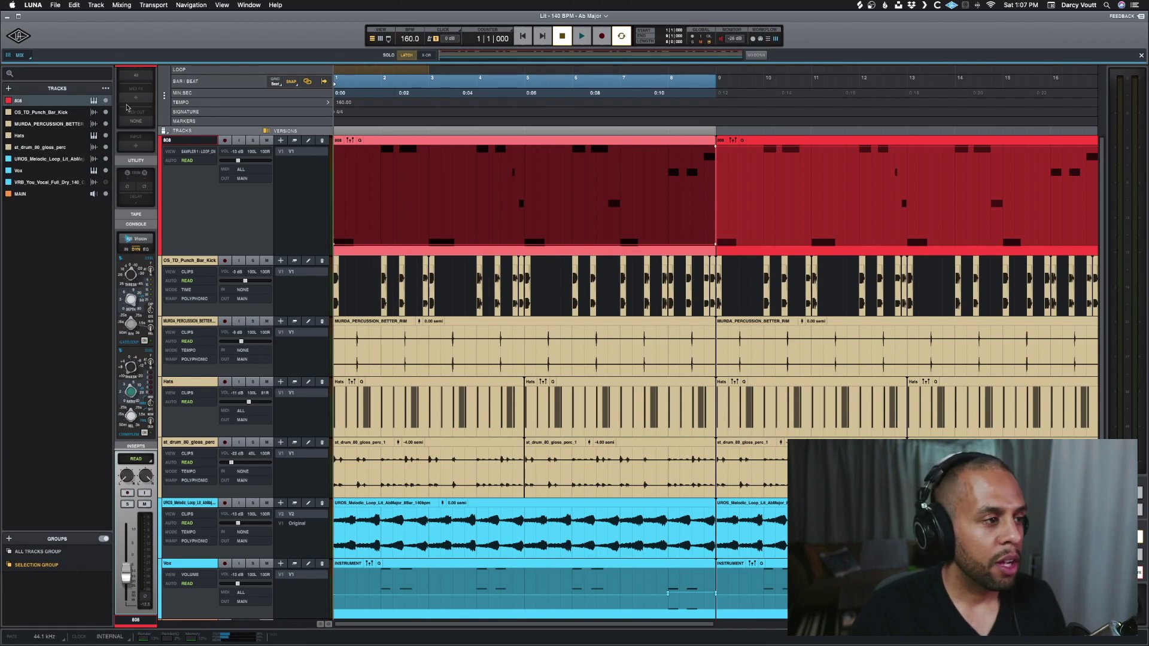
pyautogui.scroll(3, 136, 87)
pyautogui.click(136, 88)
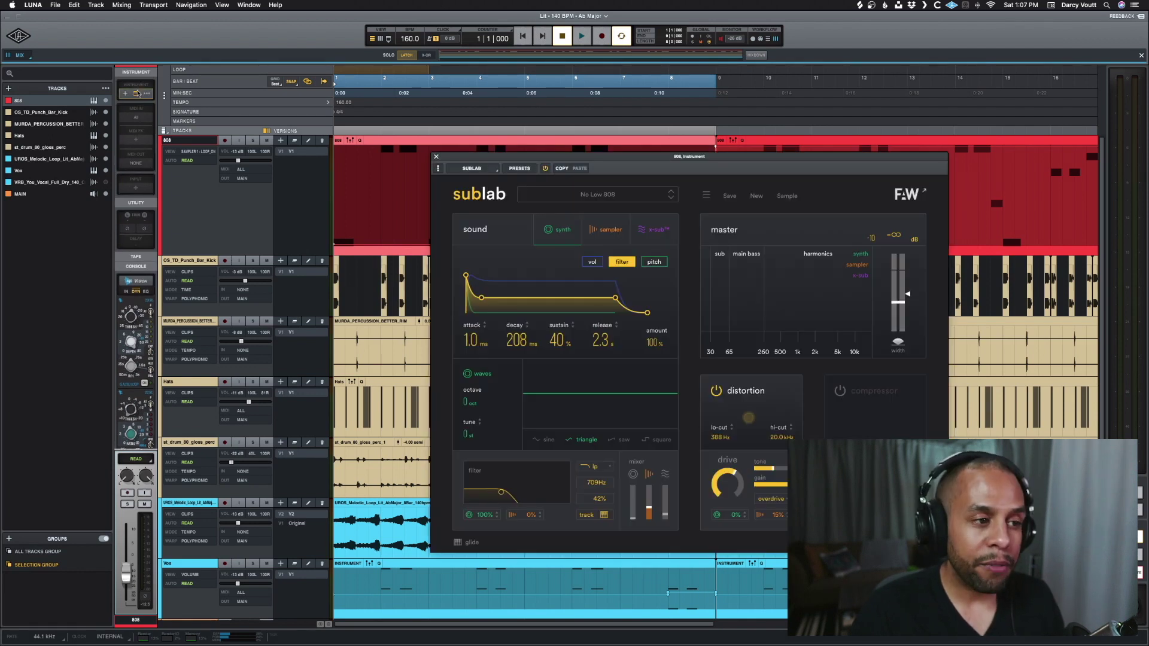
pyautogui.click(618, 238)
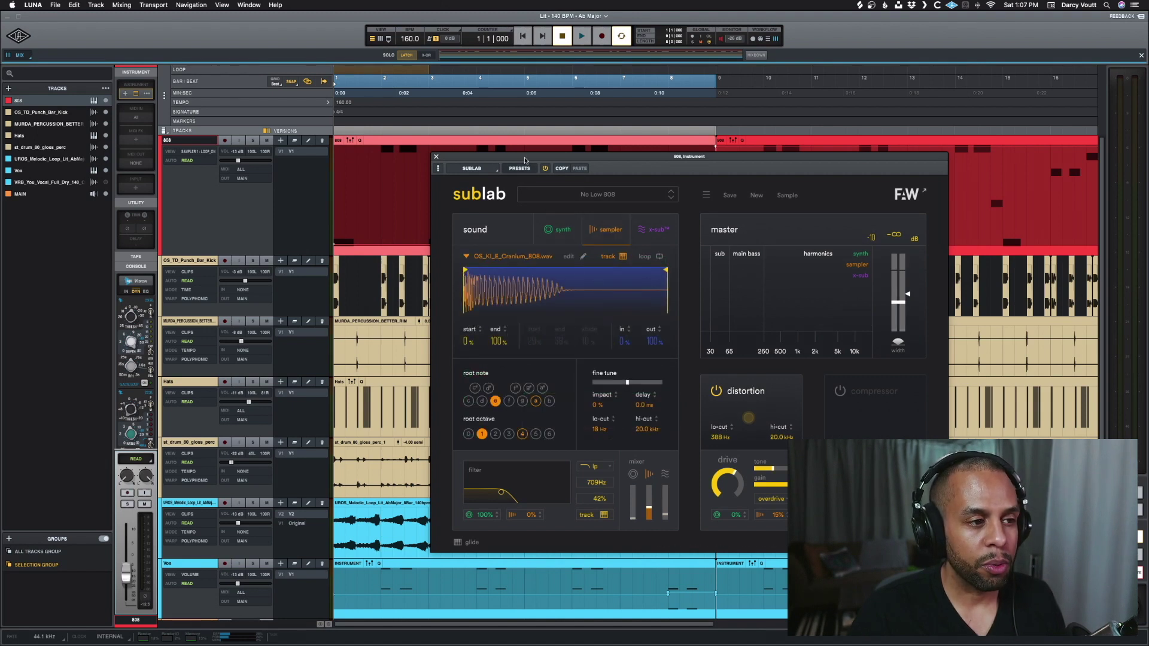
# Step: Solo the 808, play it from bar 1 and from bar 9, then close SubLab
pyautogui.click(252, 141)
pyautogui.press('space')
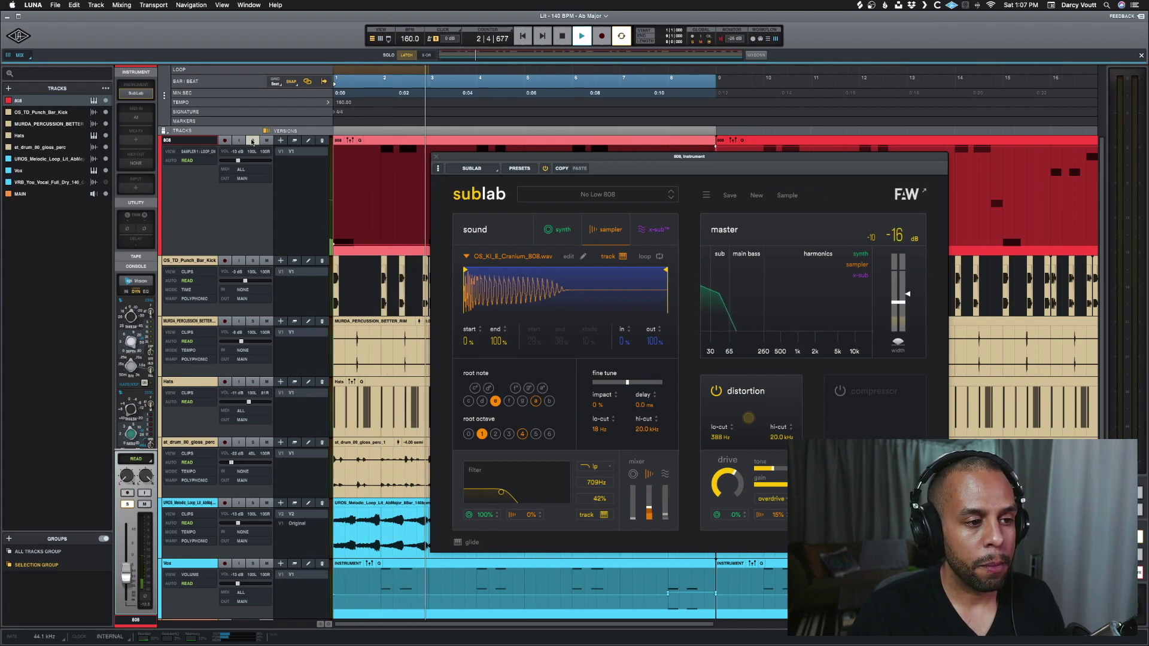
pyautogui.press('space')
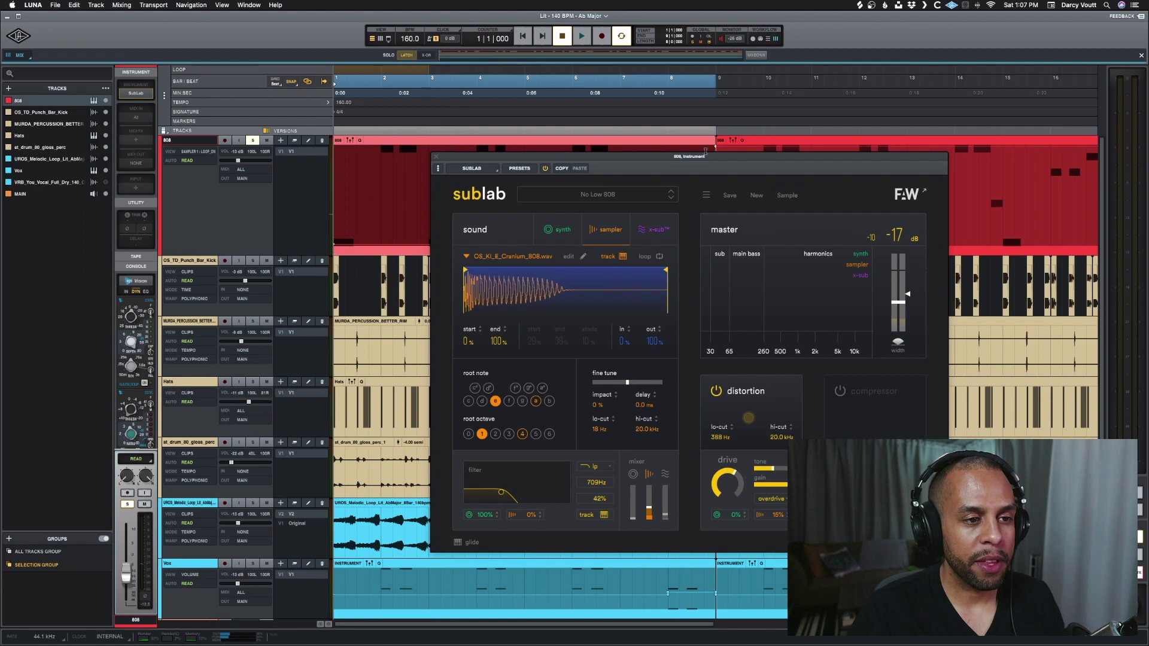
pyautogui.click(780, 142)
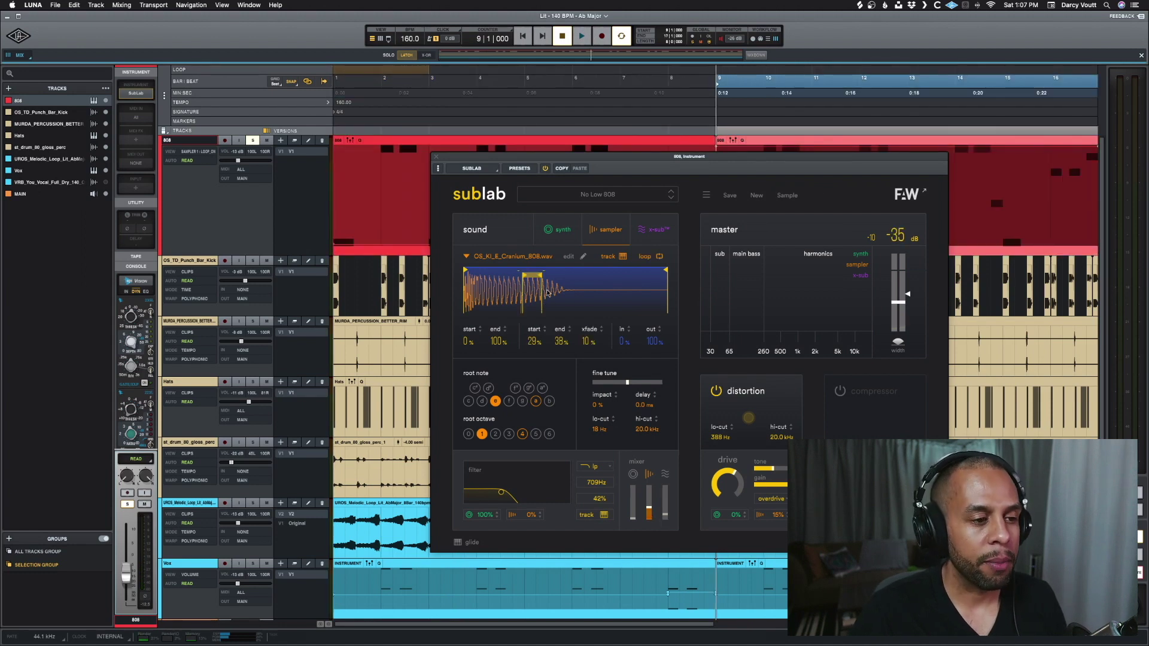
pyautogui.press('space')
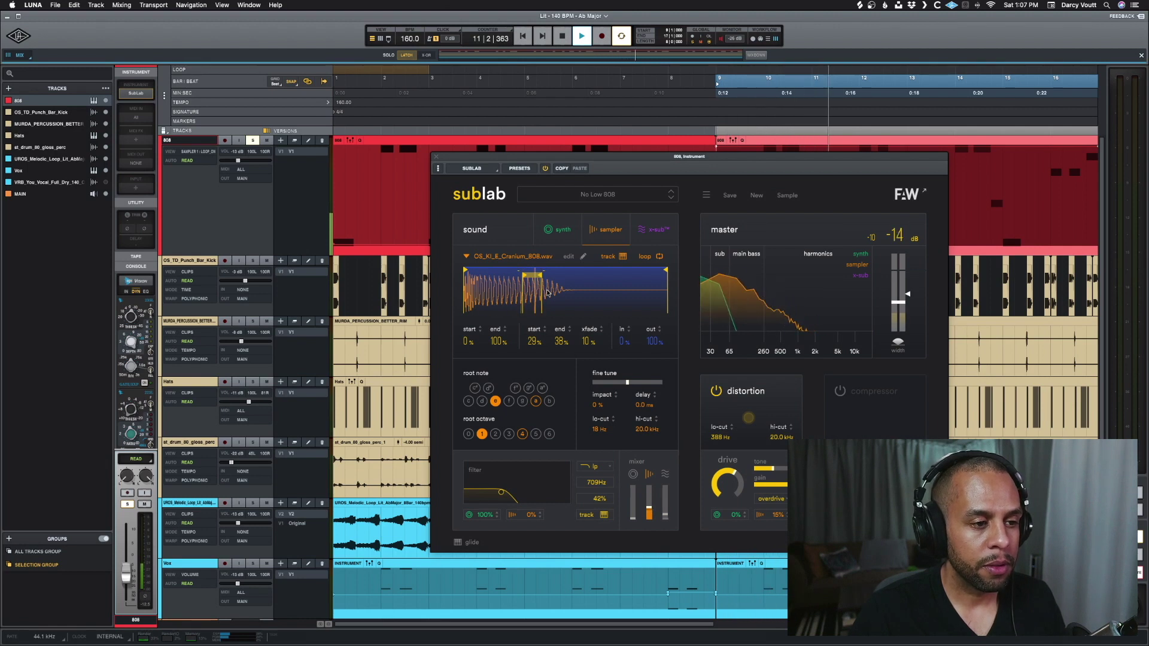
pyautogui.press('space')
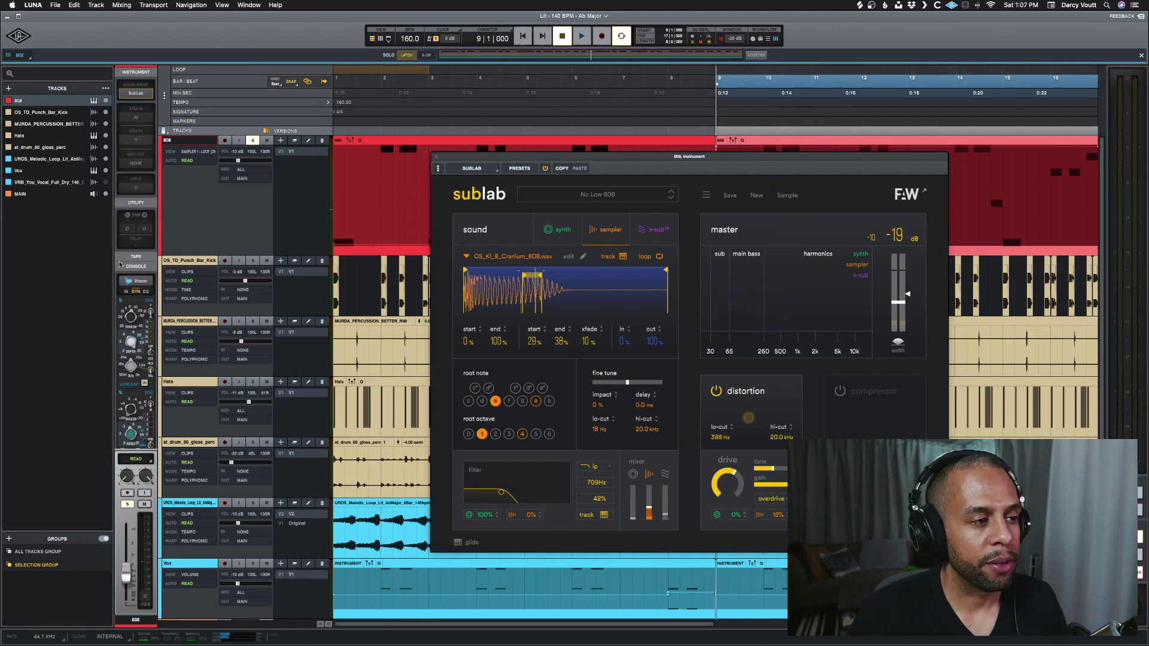
pyautogui.click(253, 140)
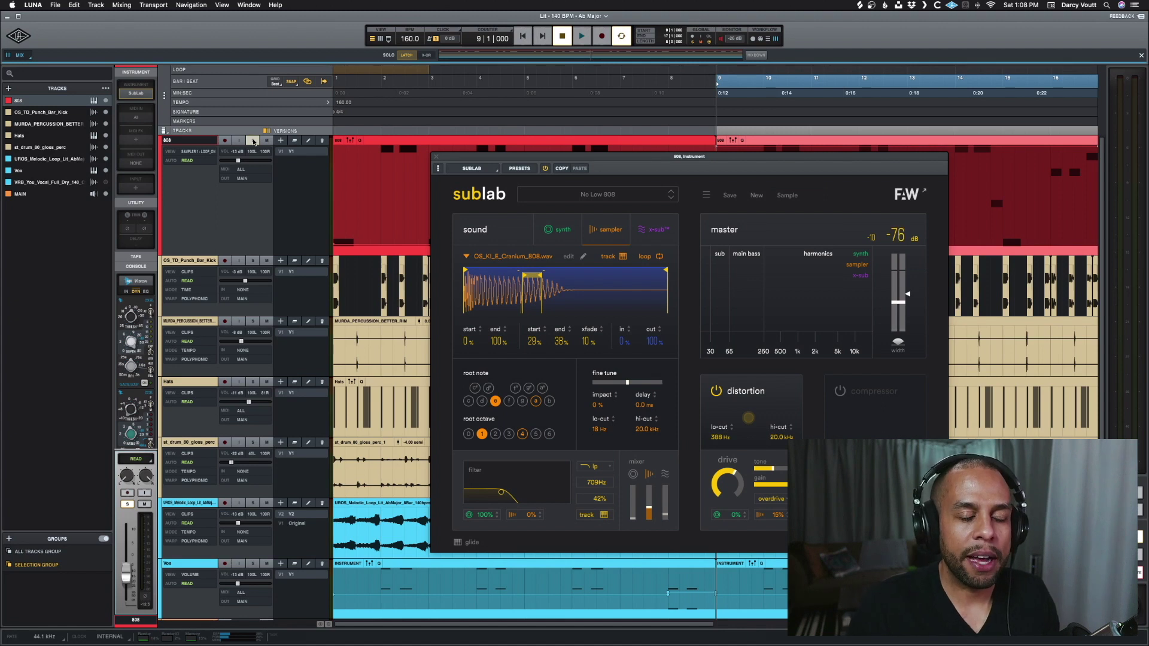
pyautogui.click(252, 140)
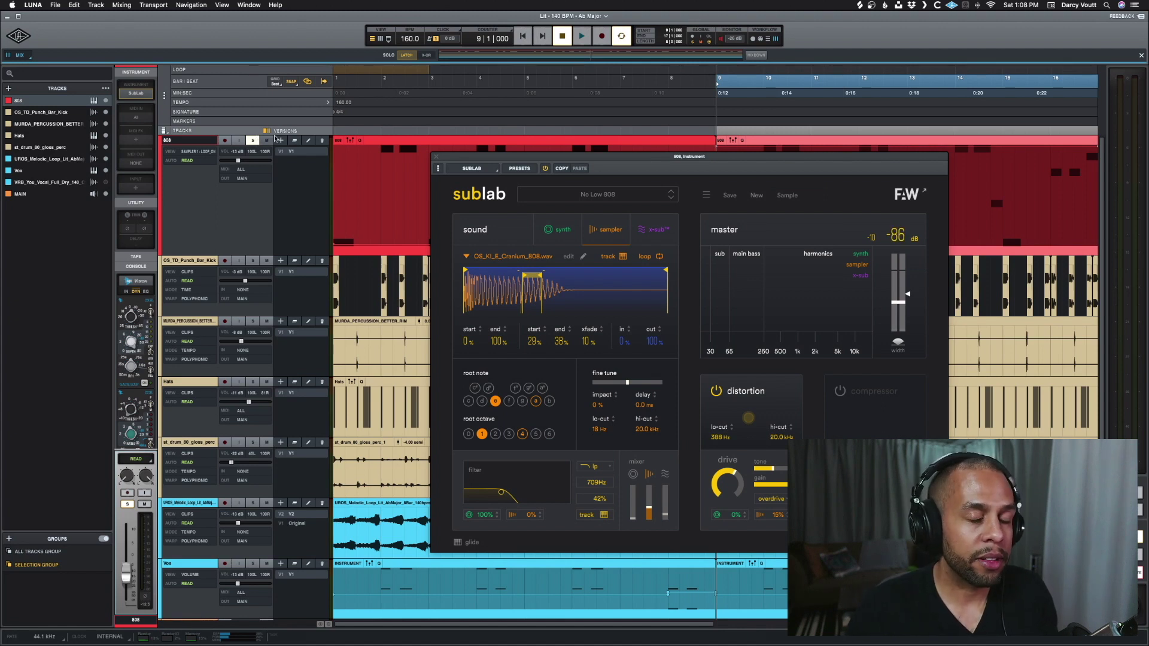
pyautogui.click(437, 157)
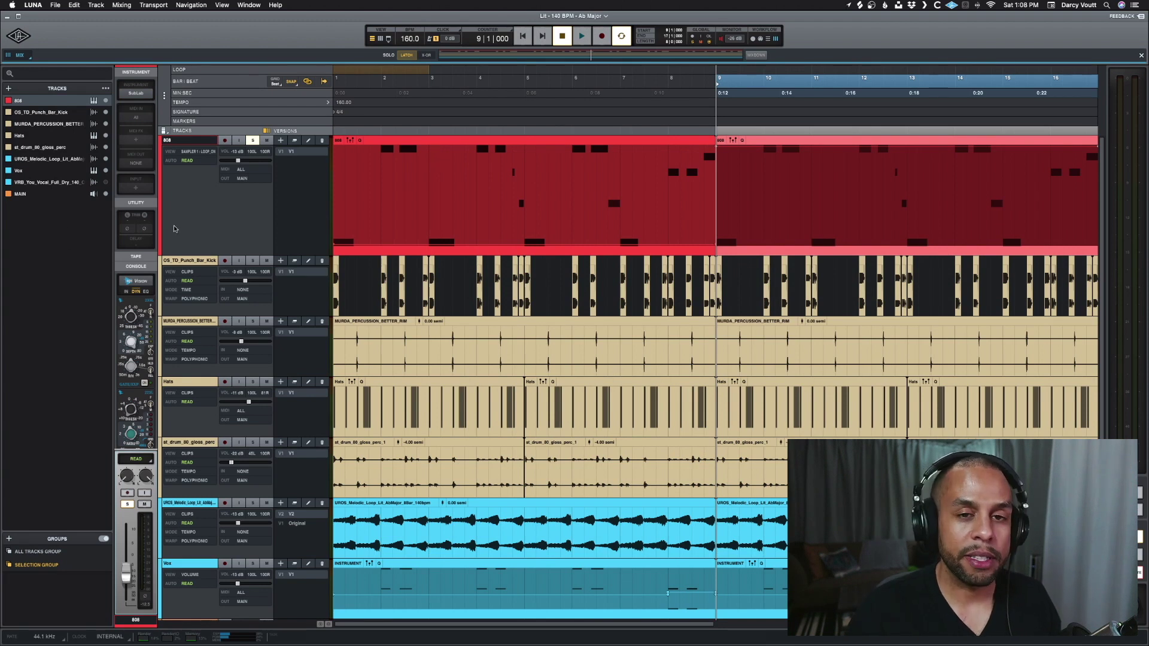
# Step: Play the beat from bar 9, stop it, and switch to the mixer view
pyautogui.scroll(-4, 148, 299)
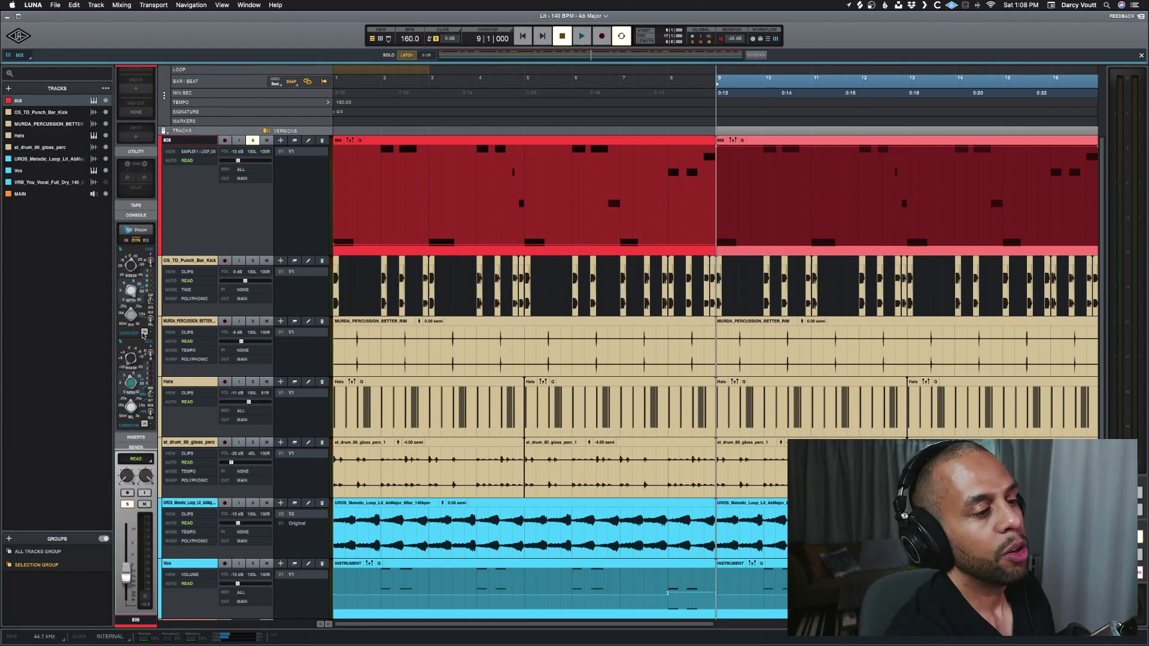
pyautogui.press('space')
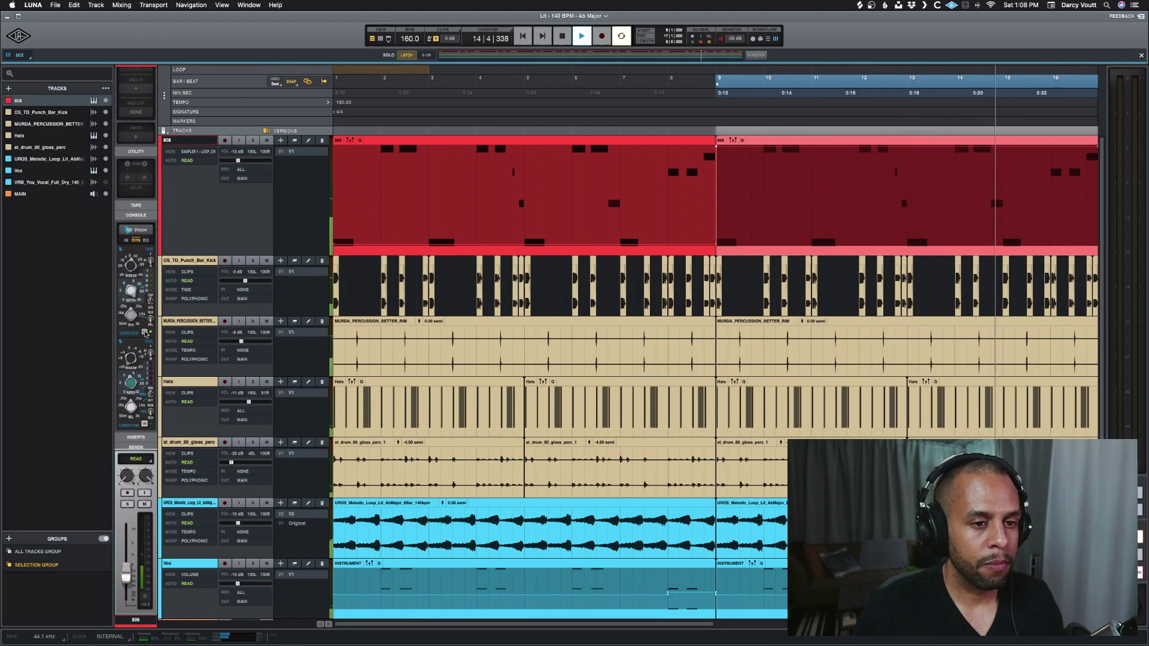
pyautogui.press('space')
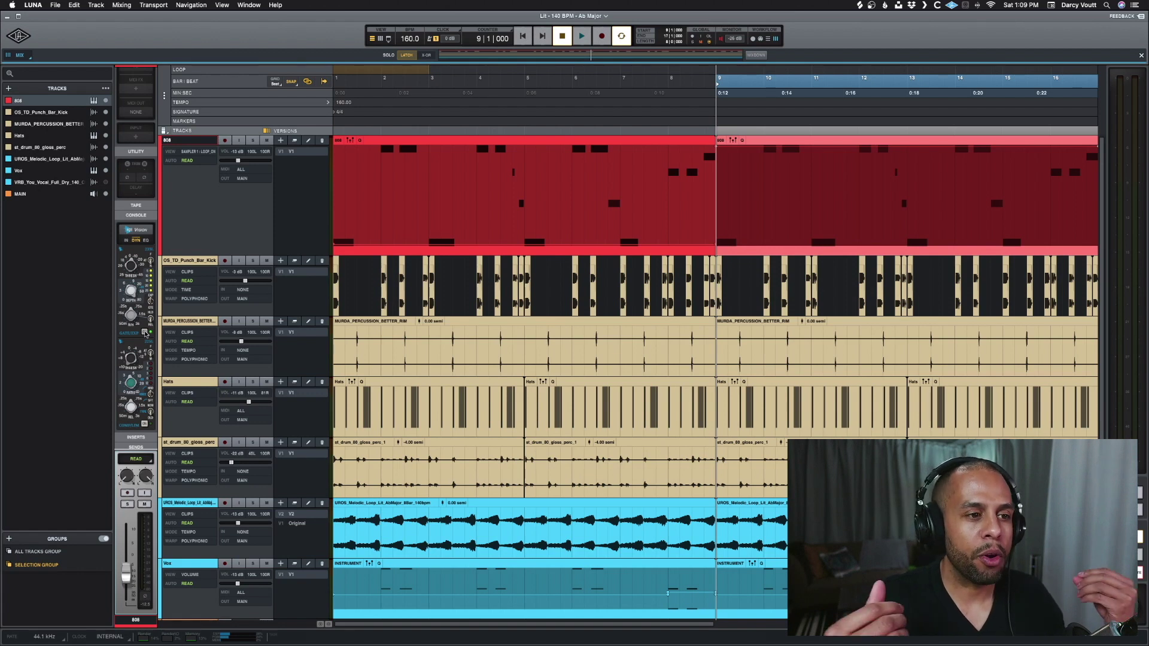
pyautogui.press('super+equal')
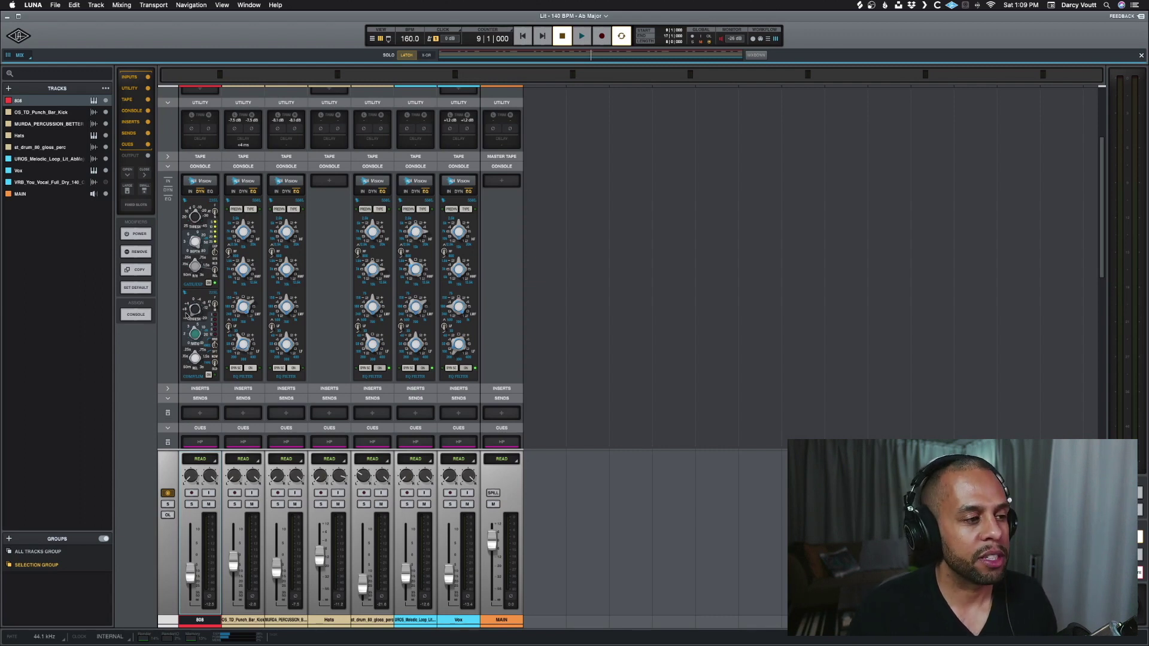
# Step: Show the 808's IN preamp/filter section, solo the 808, and expand the inserts
pyautogui.click(191, 191)
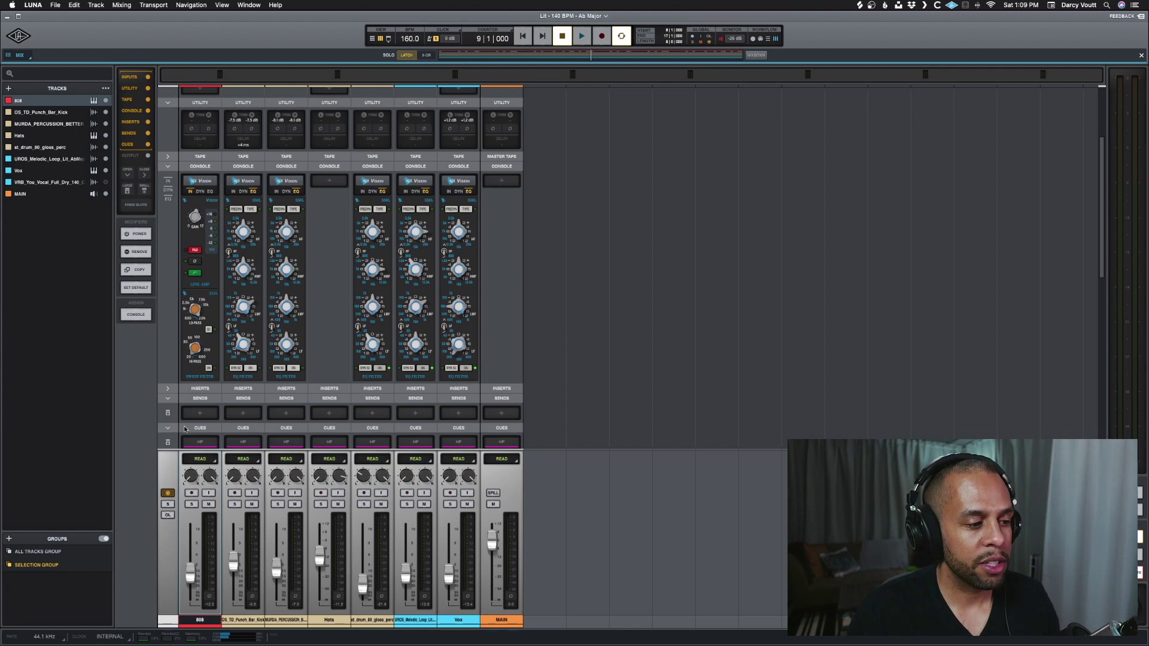
pyautogui.click(192, 504)
pyautogui.scroll(-4, 213, 306)
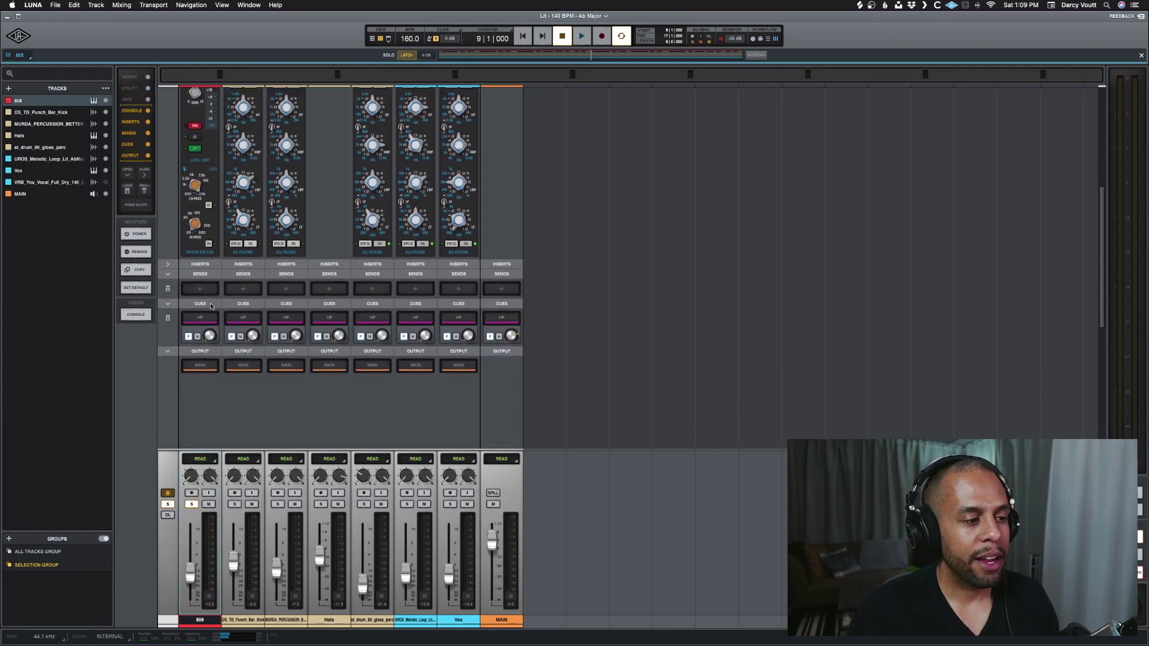
pyautogui.click(207, 268)
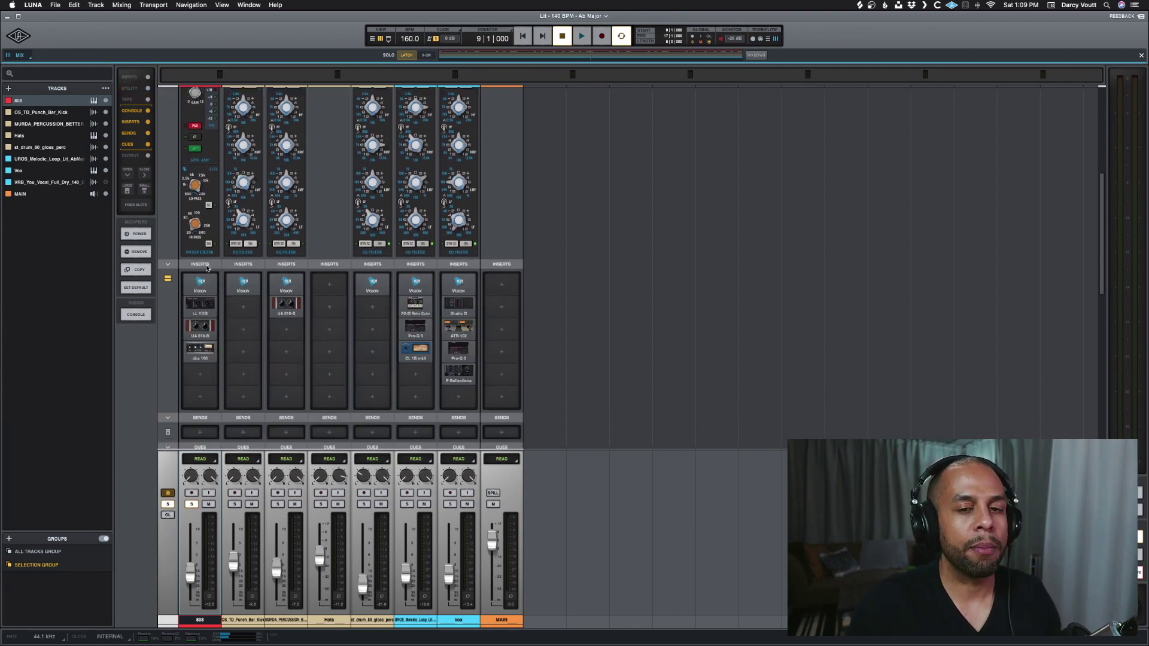
# Step: Open and close the 808's LL VOG, UA 610-B and dbx 160 plugin windows
pyautogui.click(200, 306)
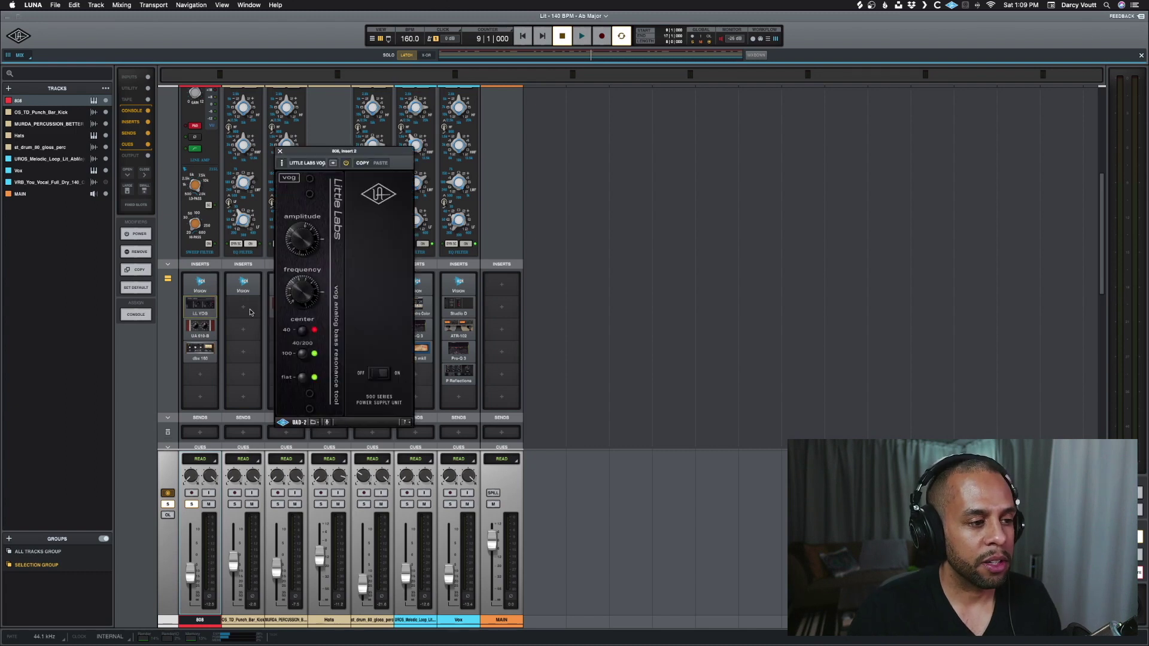
pyautogui.click(281, 154)
pyautogui.click(200, 332)
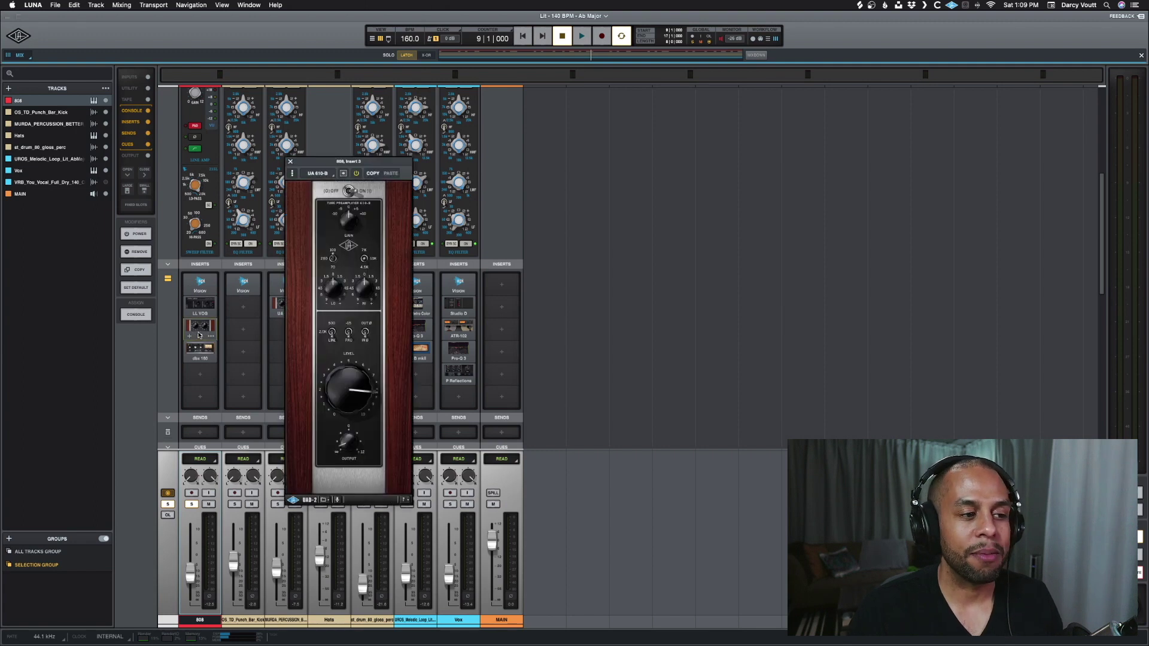
pyautogui.click(291, 162)
pyautogui.click(210, 360)
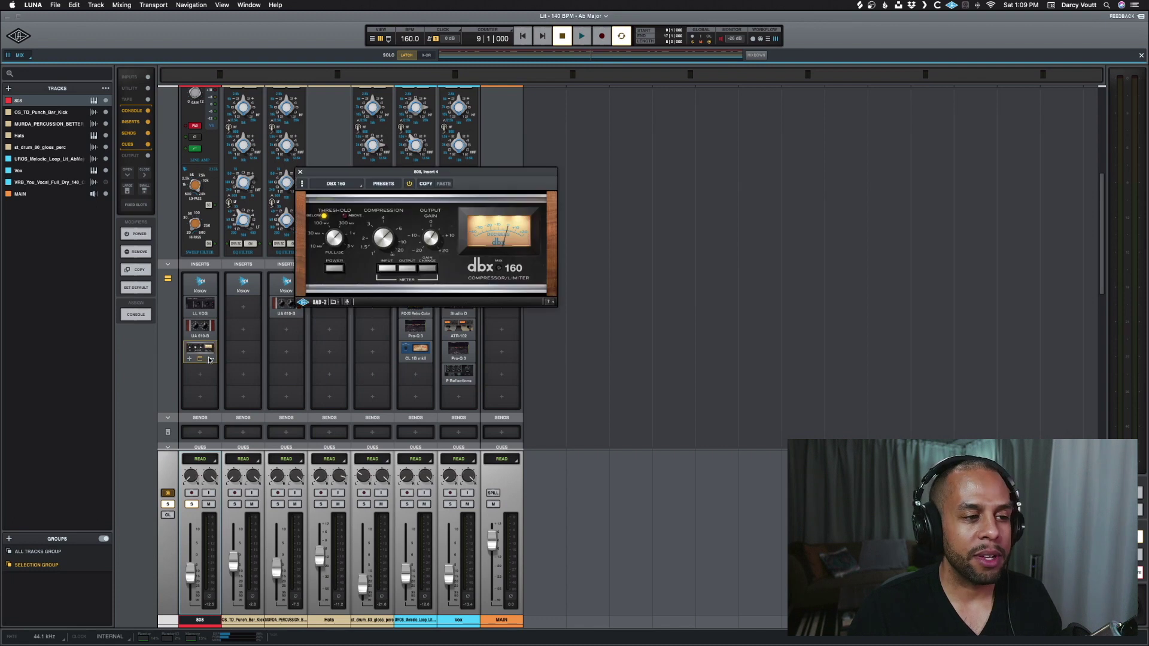
pyautogui.click(301, 174)
pyautogui.scroll(4, 302, 177)
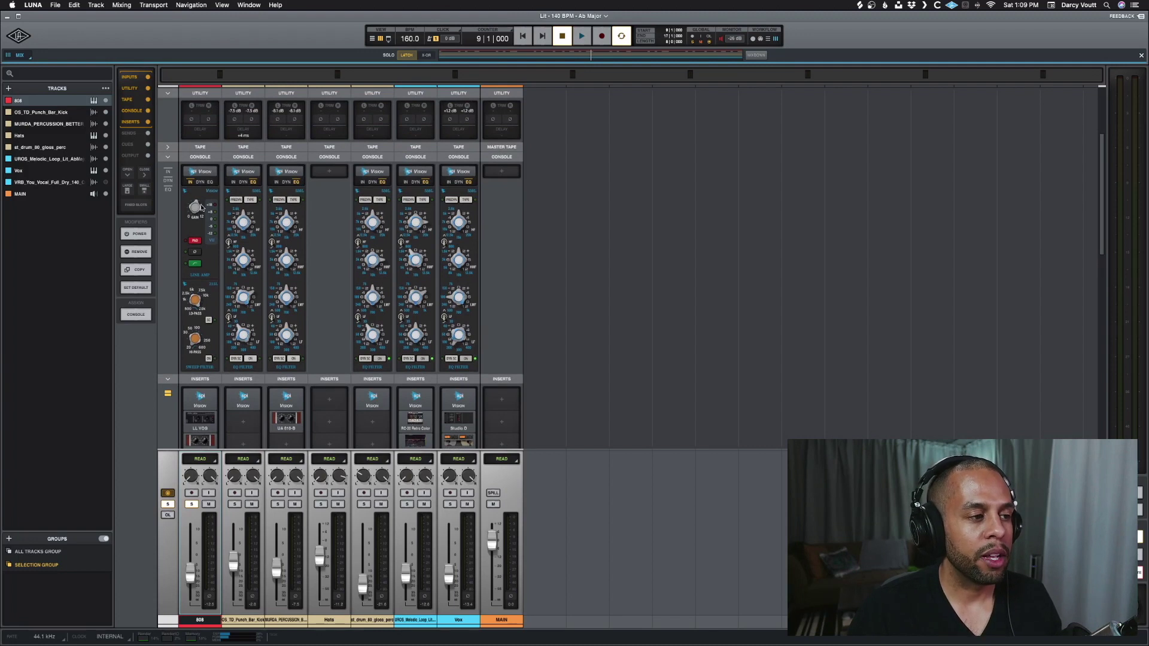
pyautogui.scroll(-3, 194, 363)
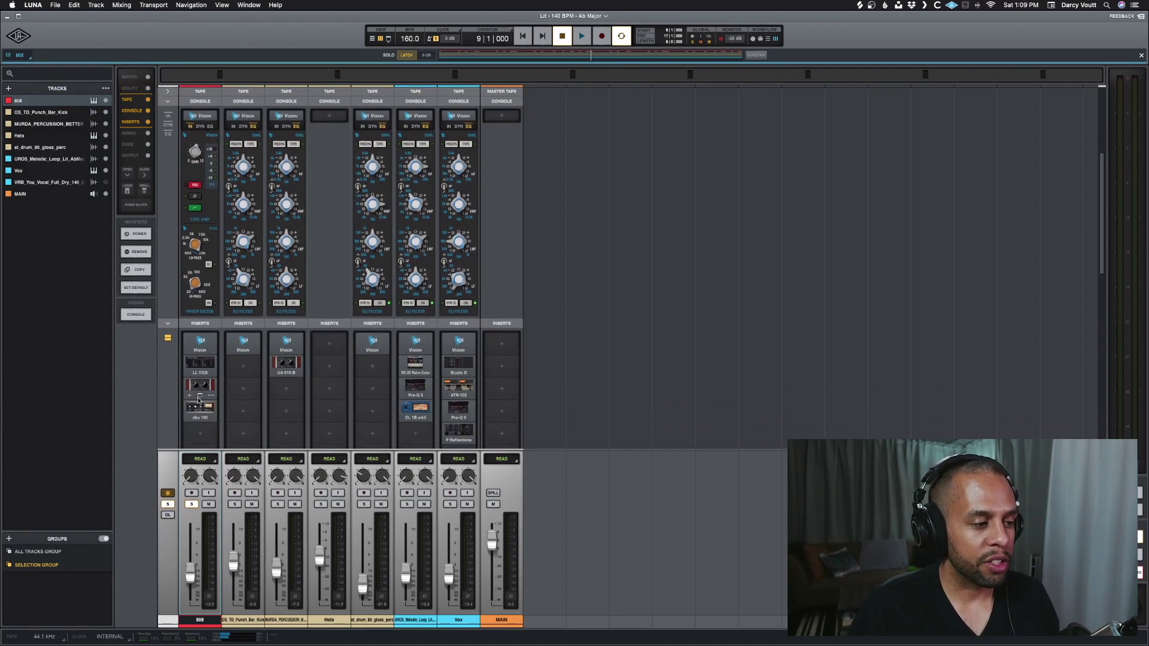
pyautogui.click(198, 408)
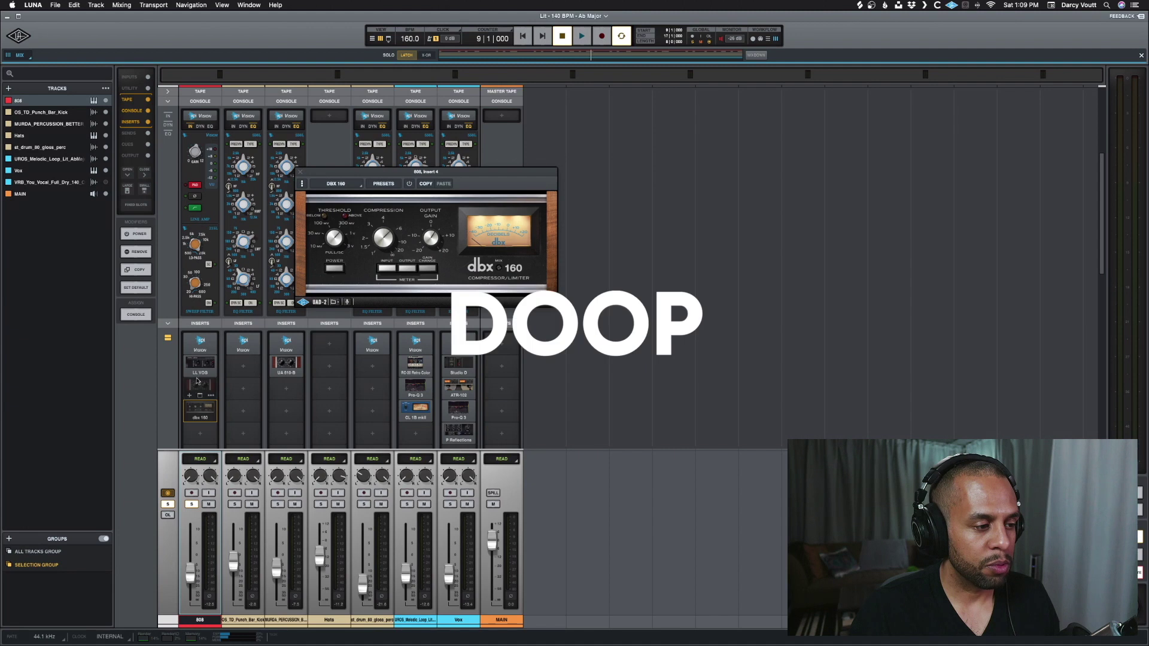
pyautogui.click(300, 172)
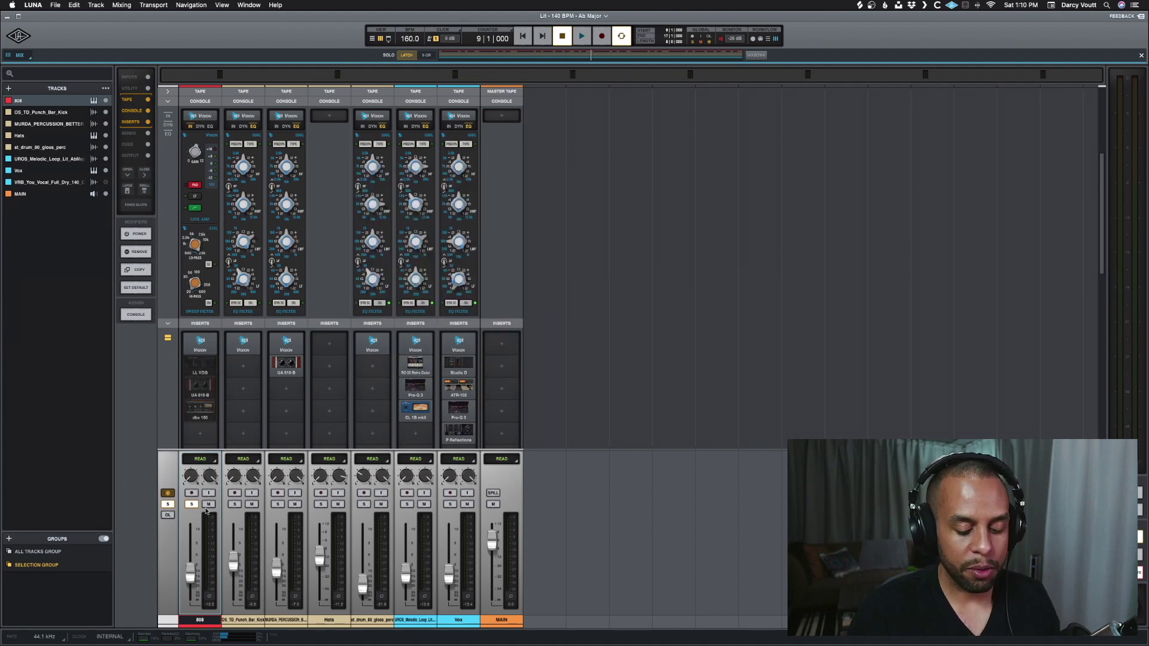
# Step: Select the first 808 clip at bar 1 in Tracks, then return to the mixer
pyautogui.press('super+equal')
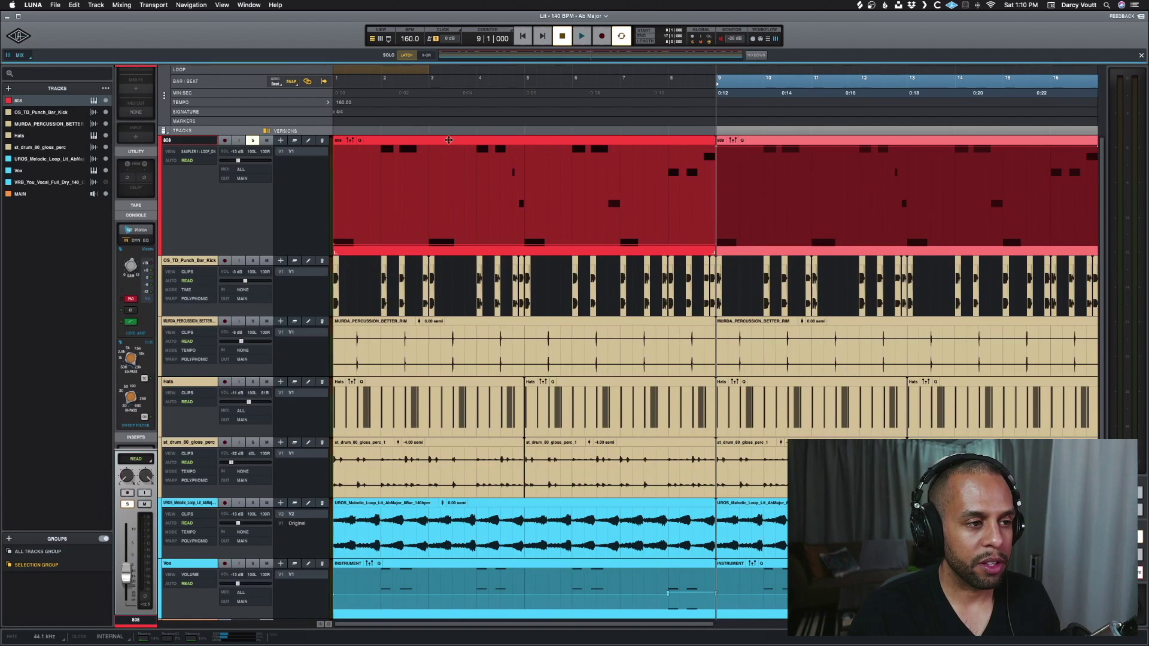
pyautogui.click(449, 142)
pyautogui.press('super+equal')
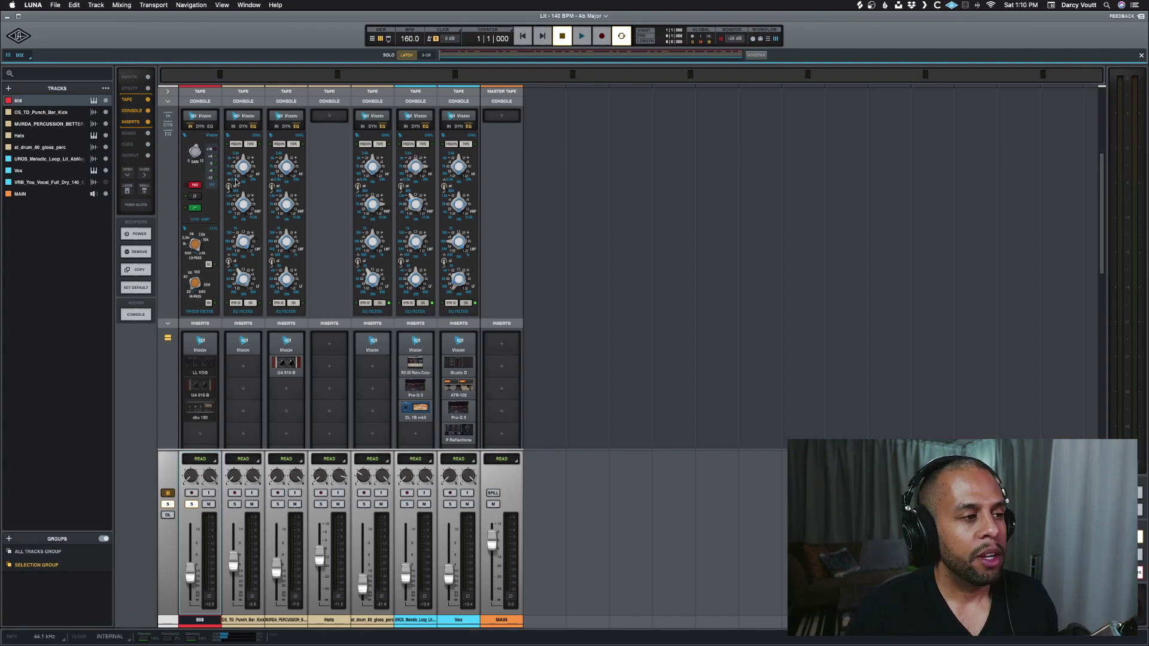
# Step: Play the soloed 808 from bar 1 while toggling its VOG plugin, then stop and show DYN
pyautogui.press('space')
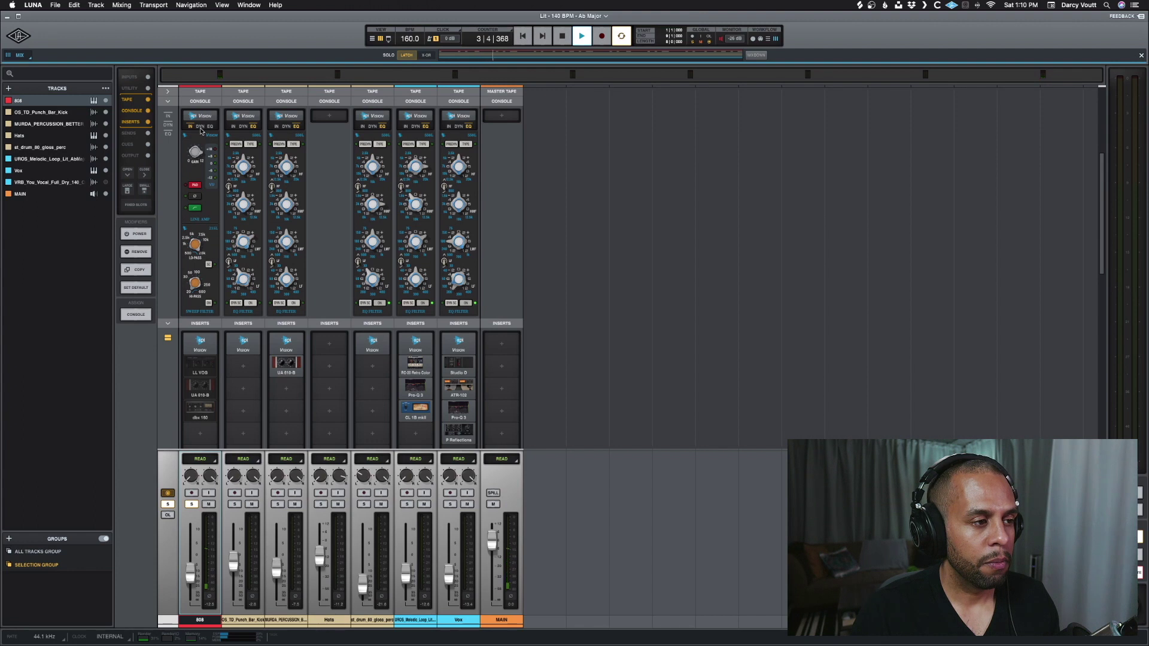
pyautogui.click(197, 374)
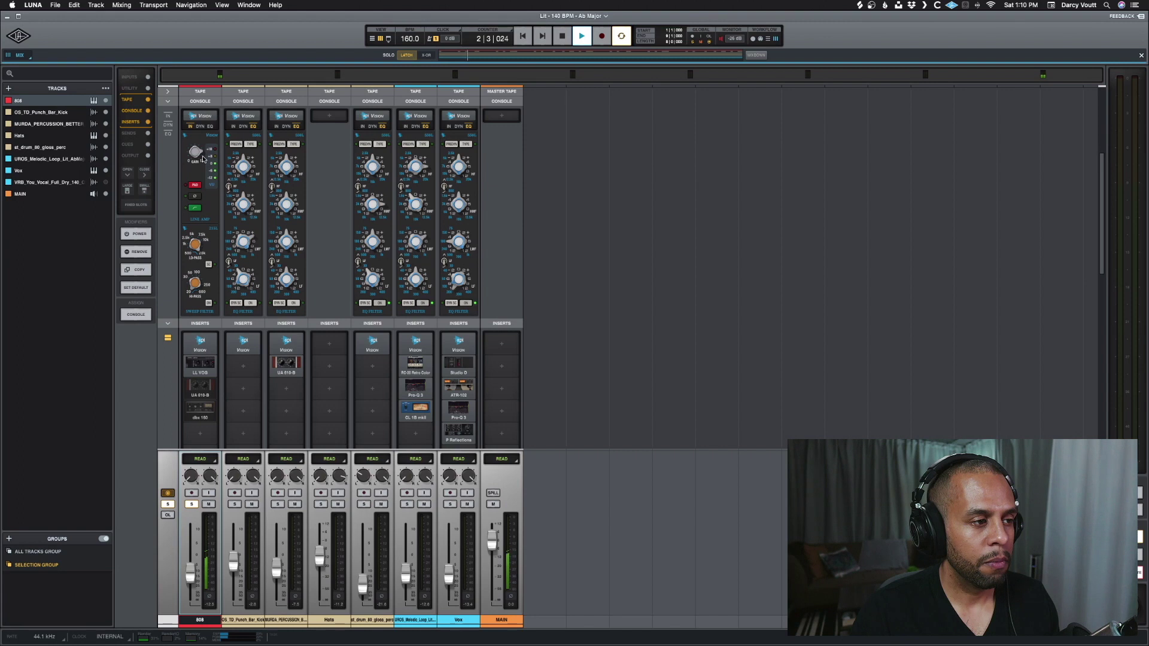
pyautogui.press('space')
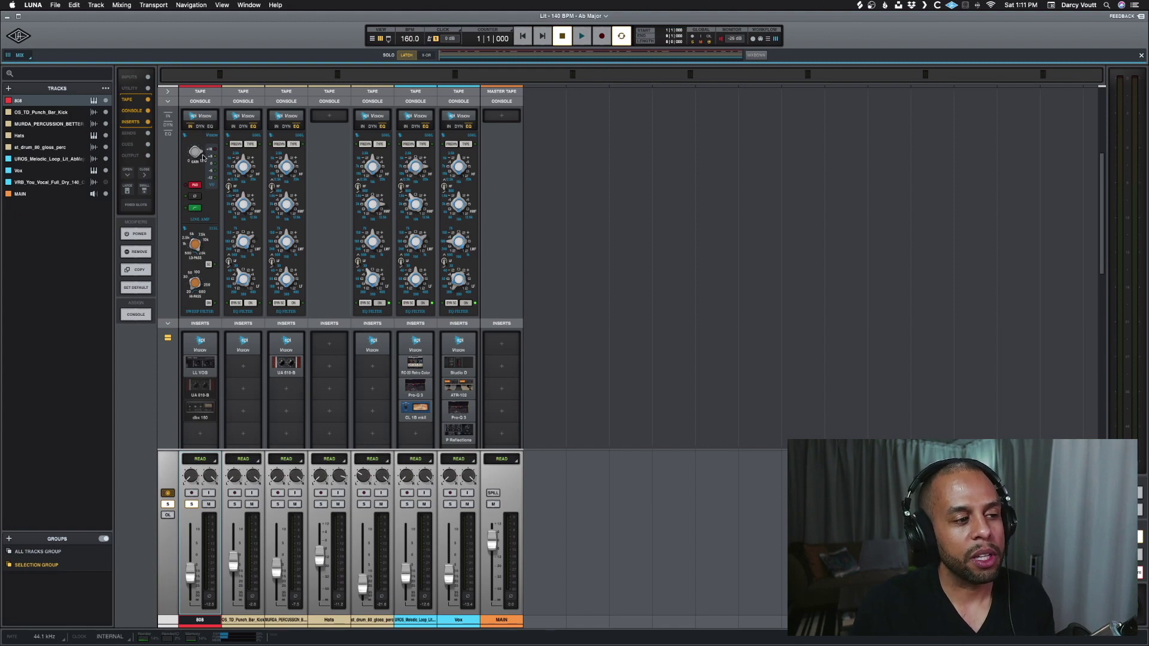
pyautogui.click(201, 126)
pyautogui.click(190, 126)
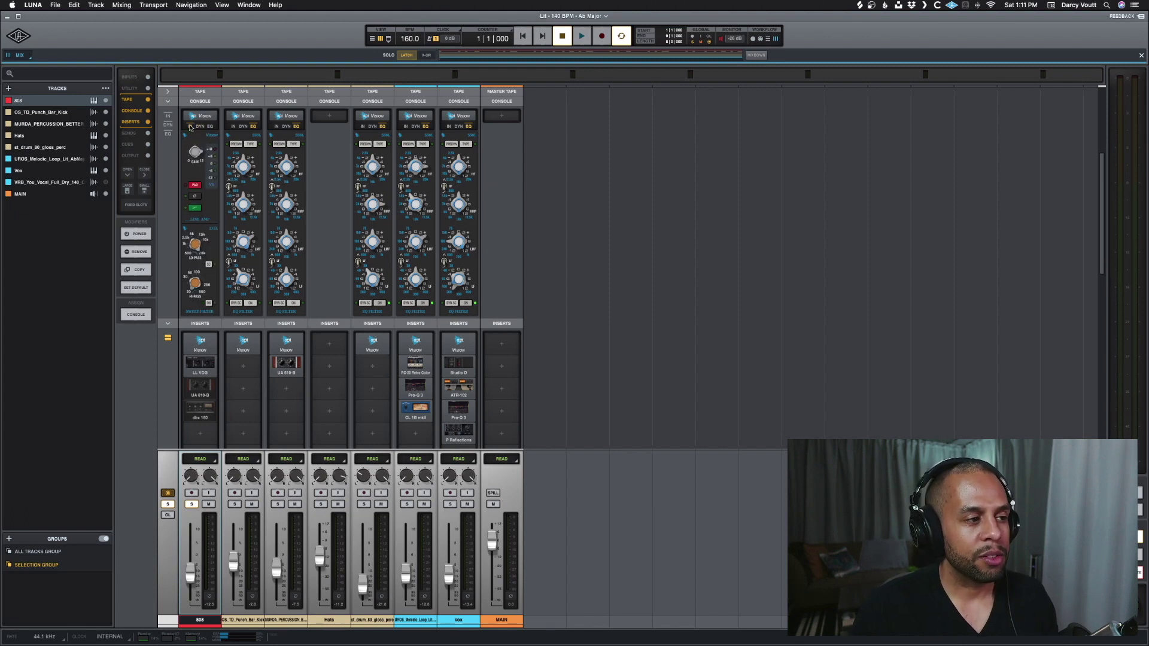
pyautogui.moveTo(207, 394)
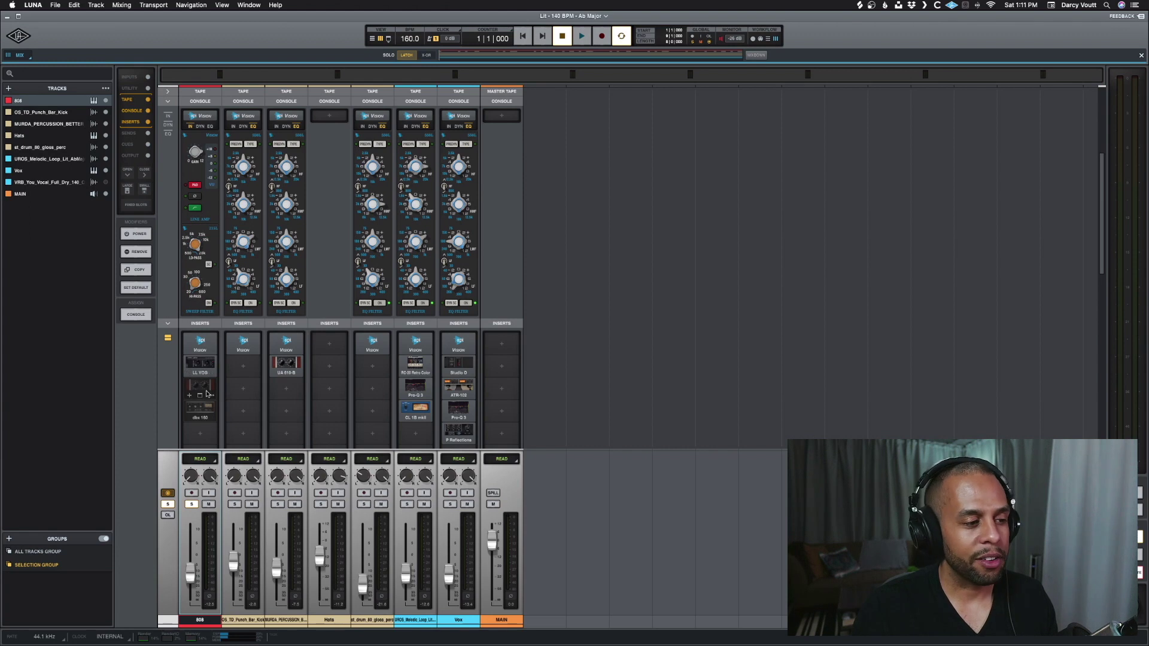
pyautogui.click(191, 503)
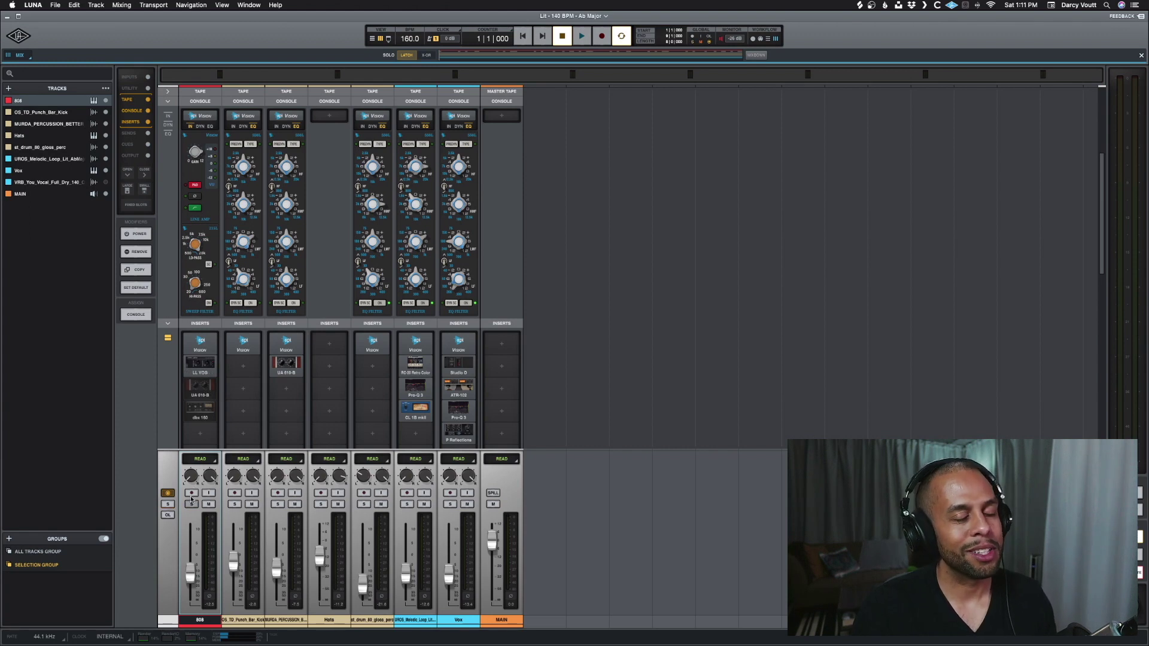
pyautogui.moveTo(203, 384)
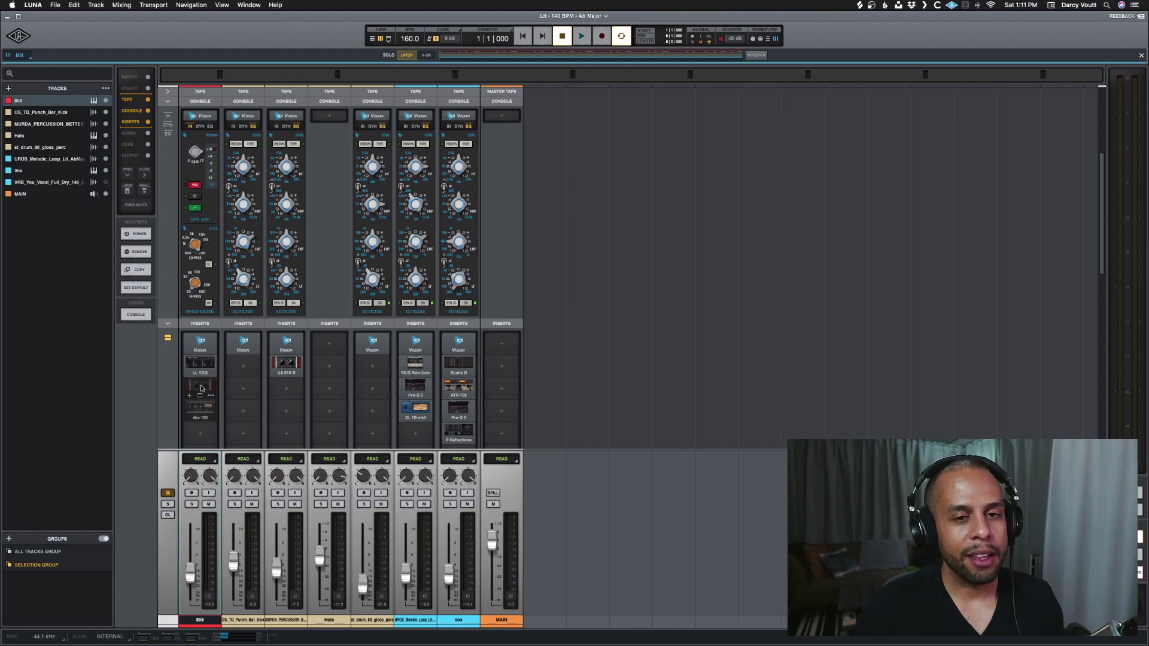
pyautogui.press('space')
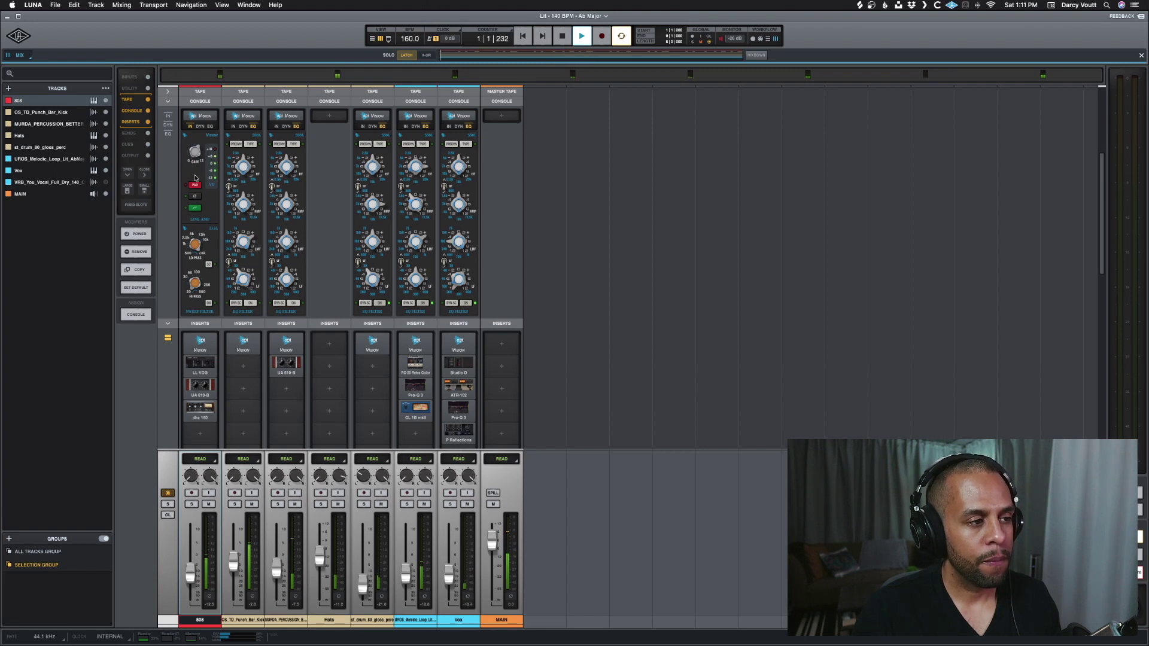
pyautogui.press('space')
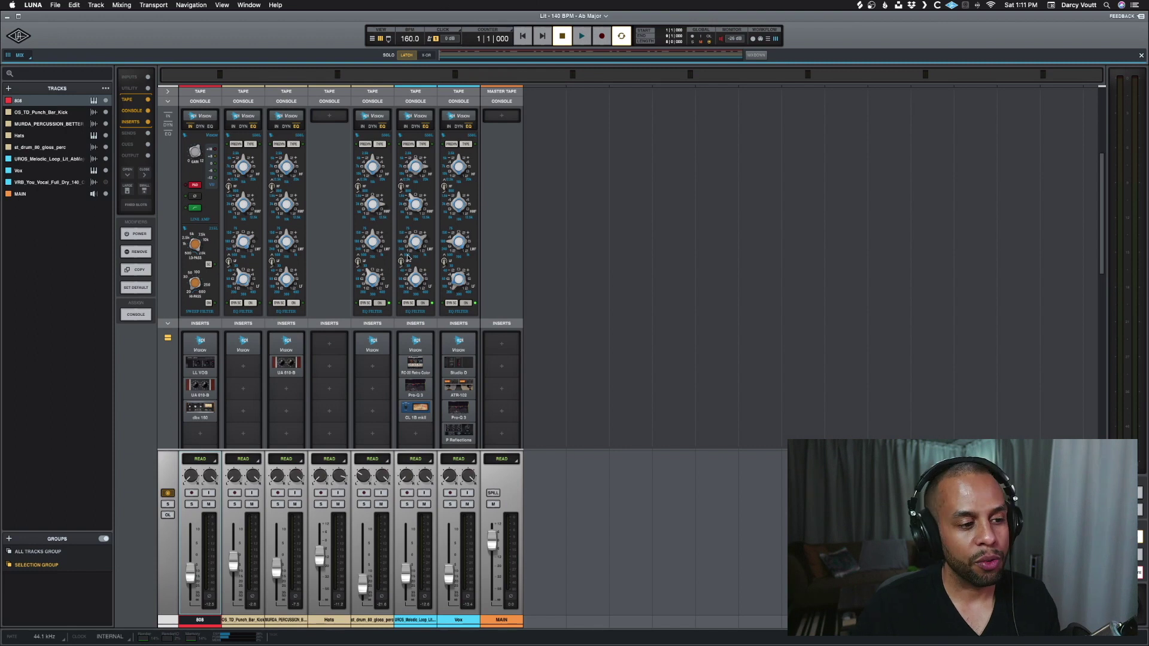
# Step: Solo the UROS melodic loop track and play it alone
pyautogui.click(407, 618)
pyautogui.press('s')
pyautogui.press('space')
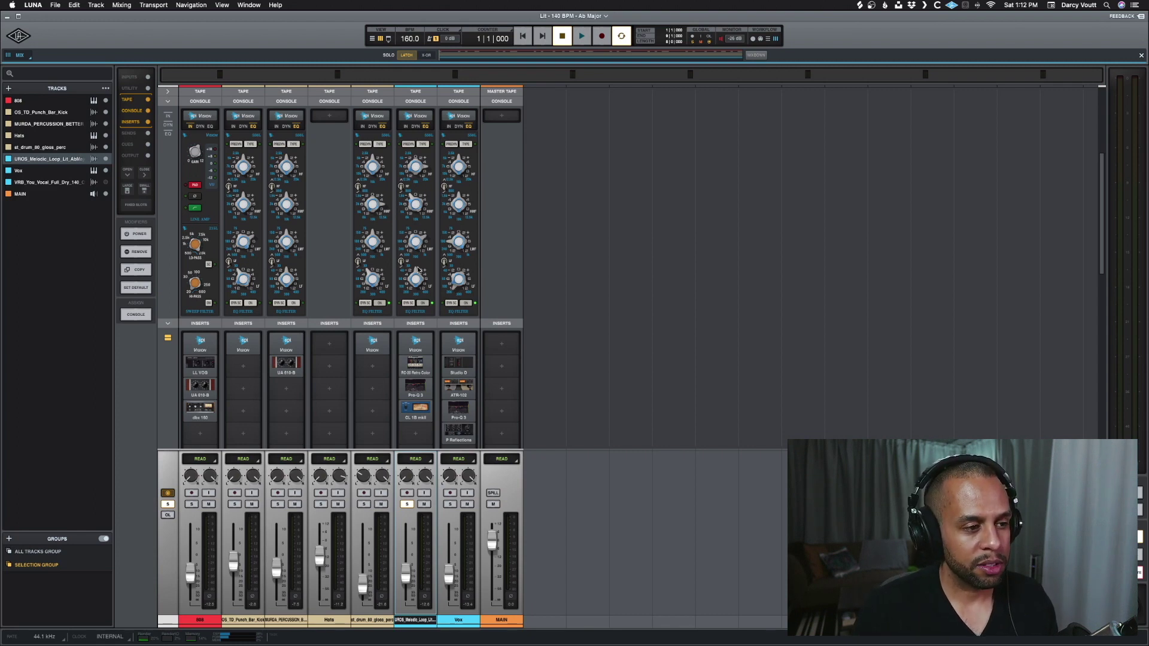
pyautogui.press('space')
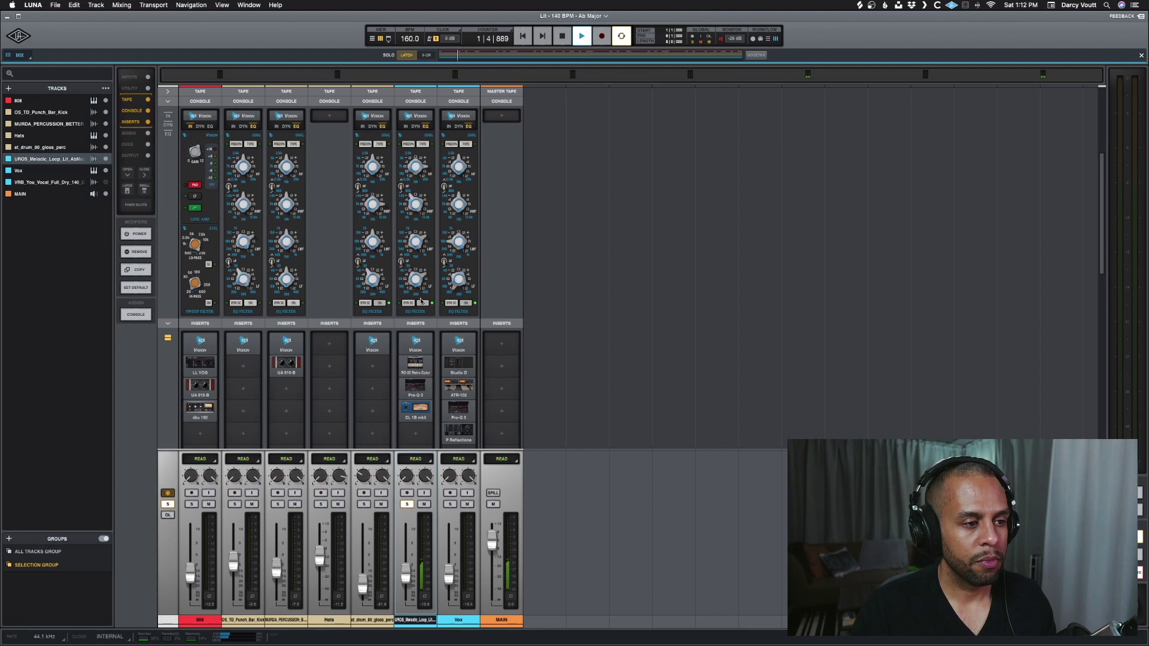
# Step: Switch the loop's console strip between preamp and EQ, stop playback, and open its Pro-Q 3
pyautogui.click(407, 126)
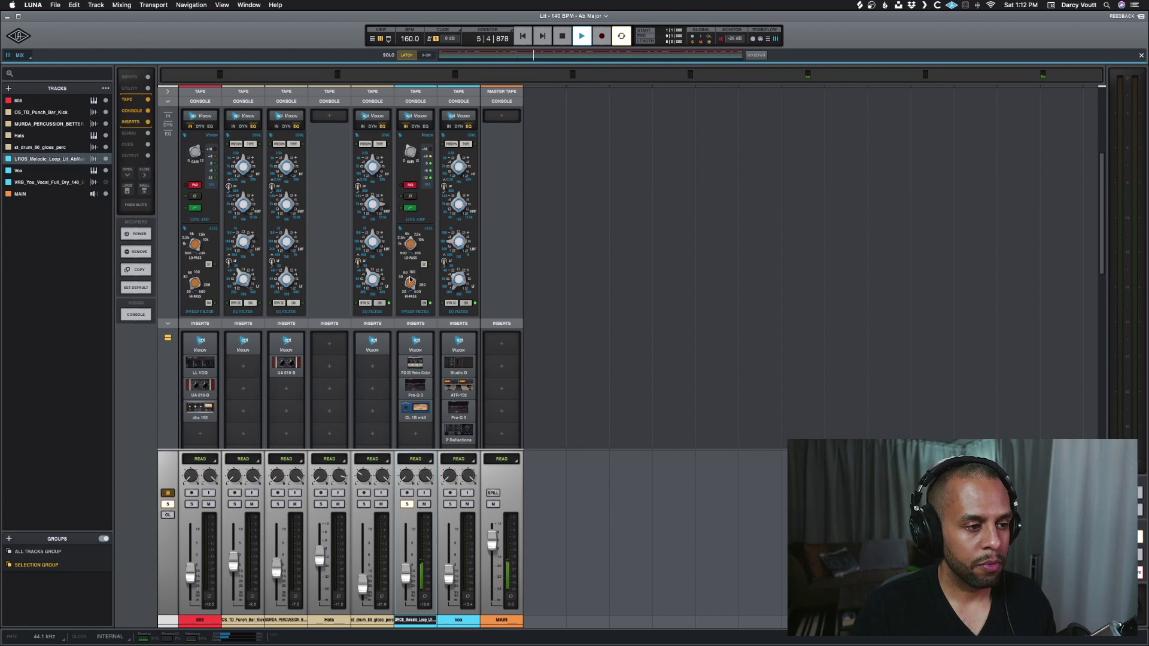
pyautogui.click(425, 126)
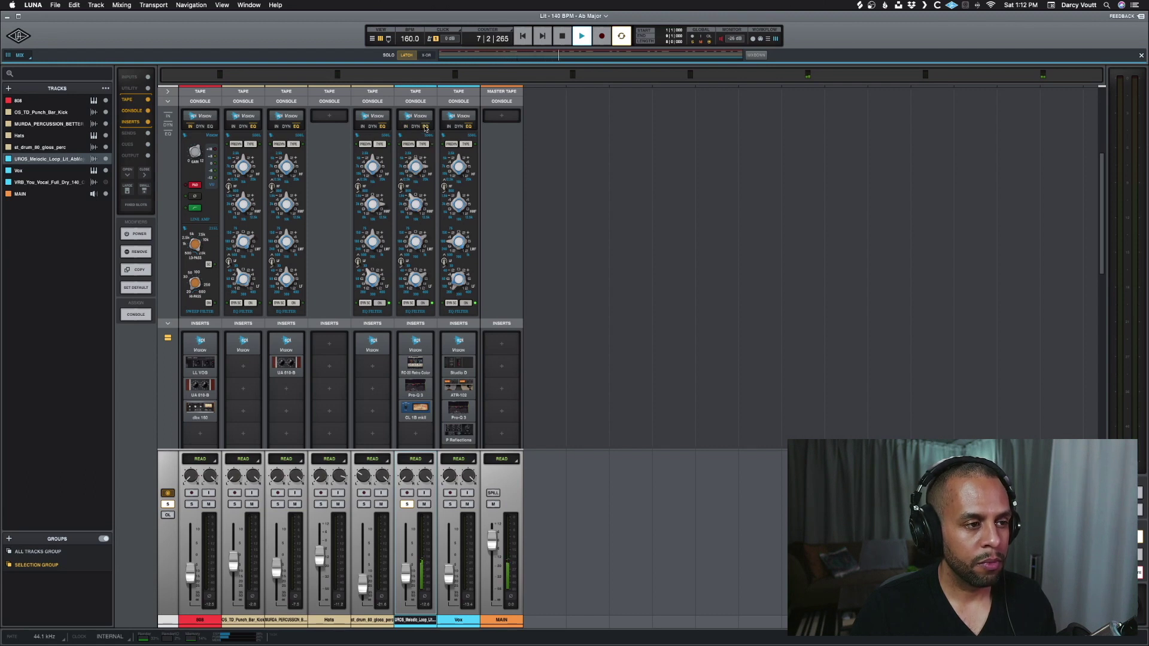
pyautogui.press('space')
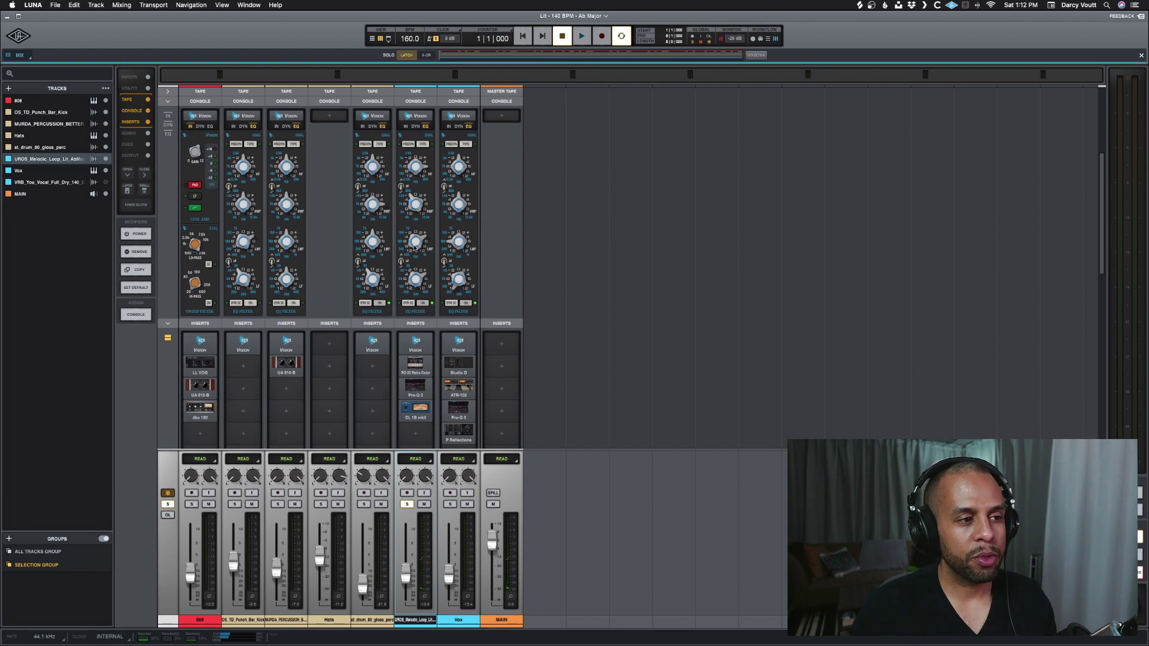
pyautogui.click(407, 126)
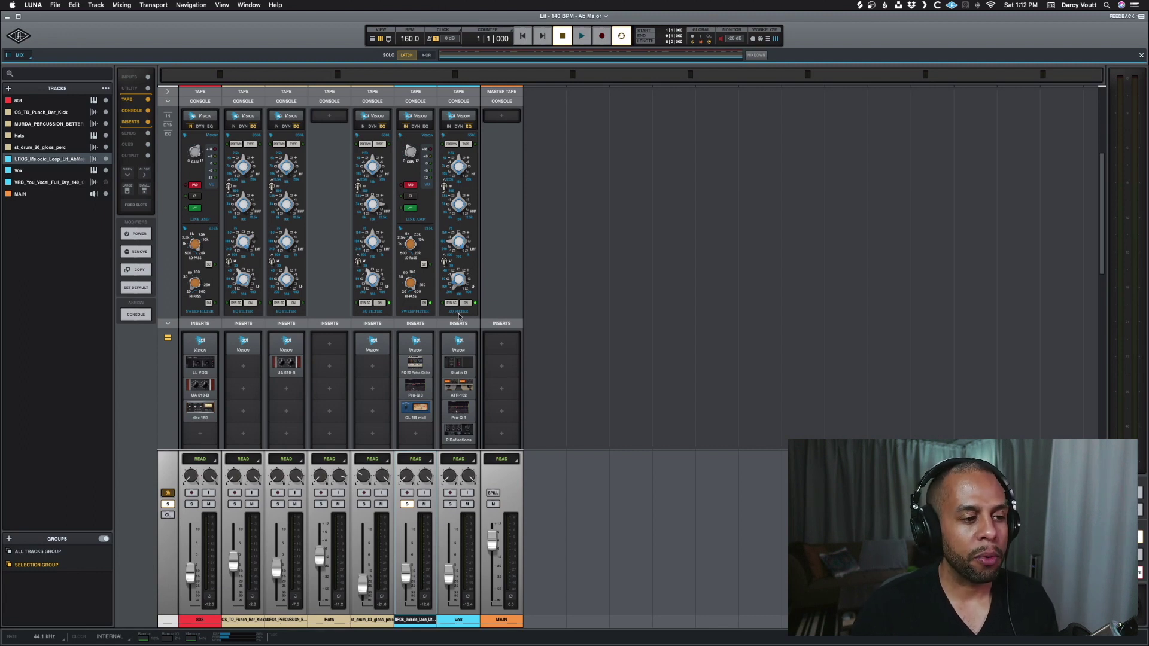
pyautogui.click(419, 383)
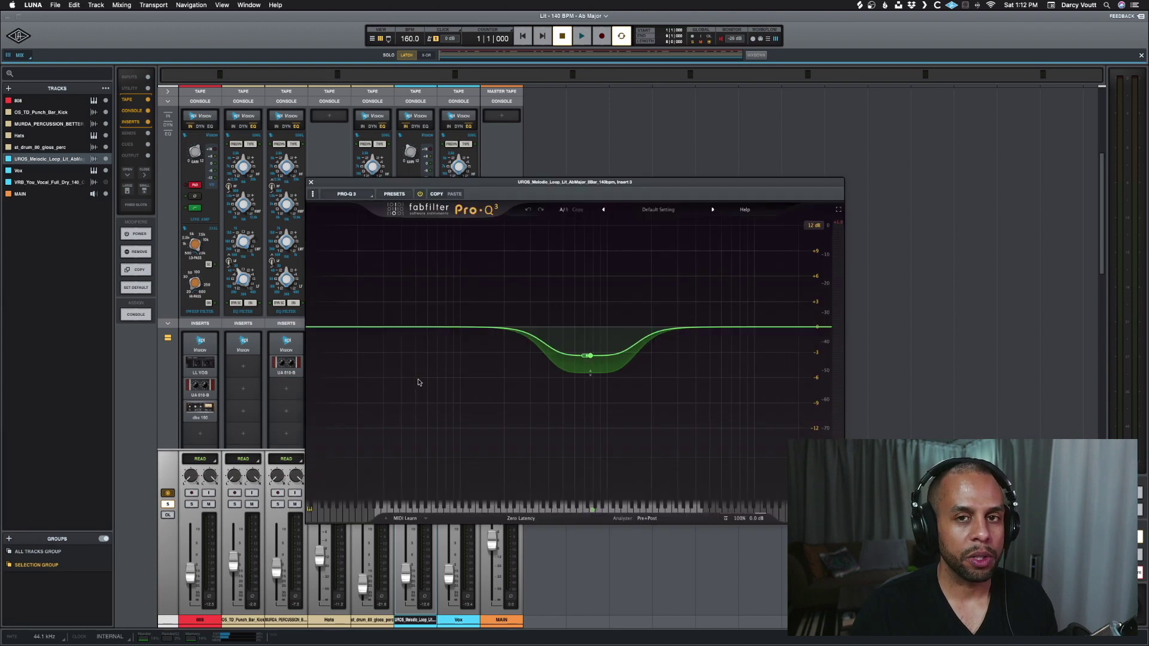
# Step: Close the UROS loop's Pro-Q 3 window and unsolo the loop channel
pyautogui.click(311, 182)
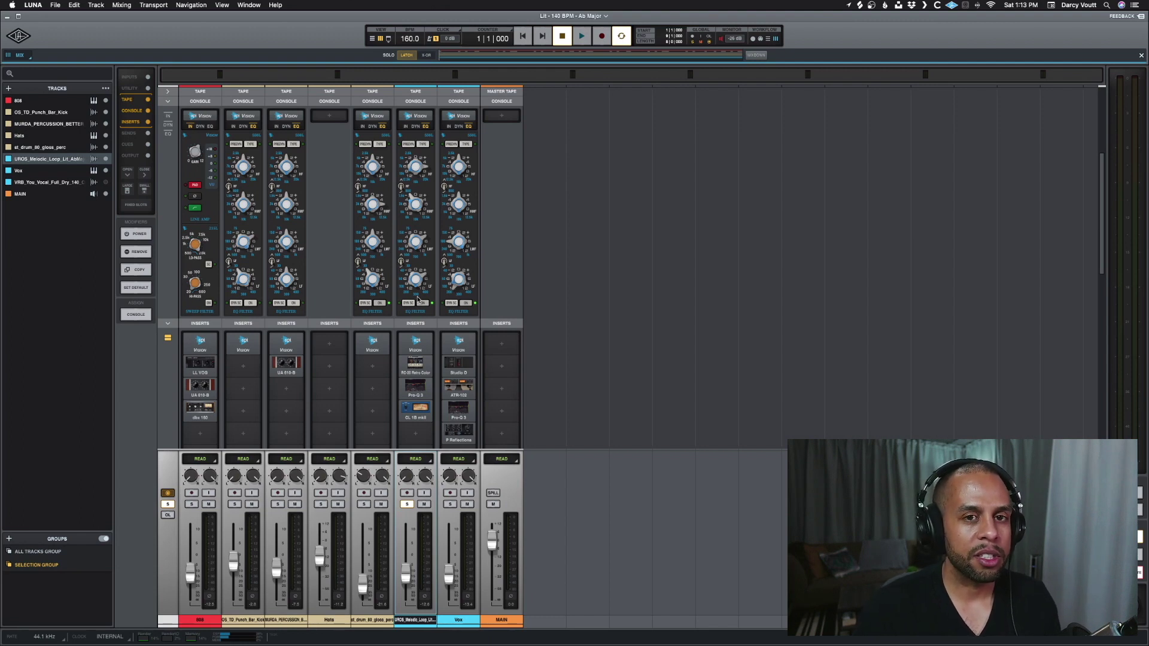
pyautogui.click(407, 504)
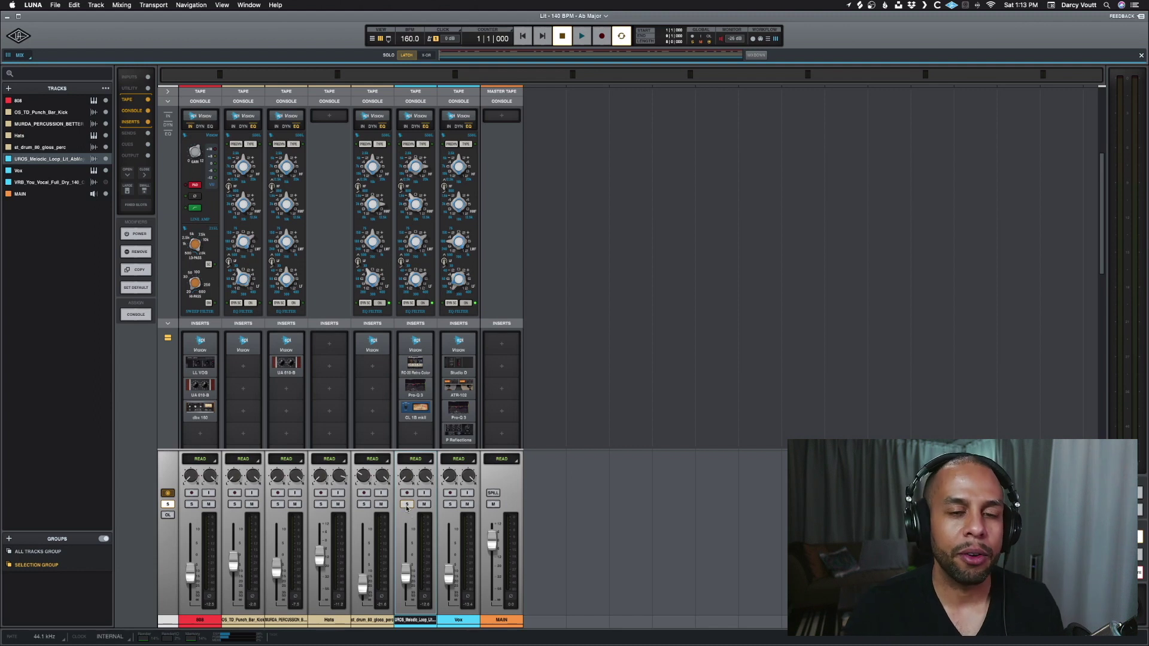
# Step: Confirm the loop is unsoloed, play and stop the full beat, then unhide VRB_You_Vocal
pyautogui.click(407, 505)
pyautogui.moveTo(413, 338)
pyautogui.press('space')
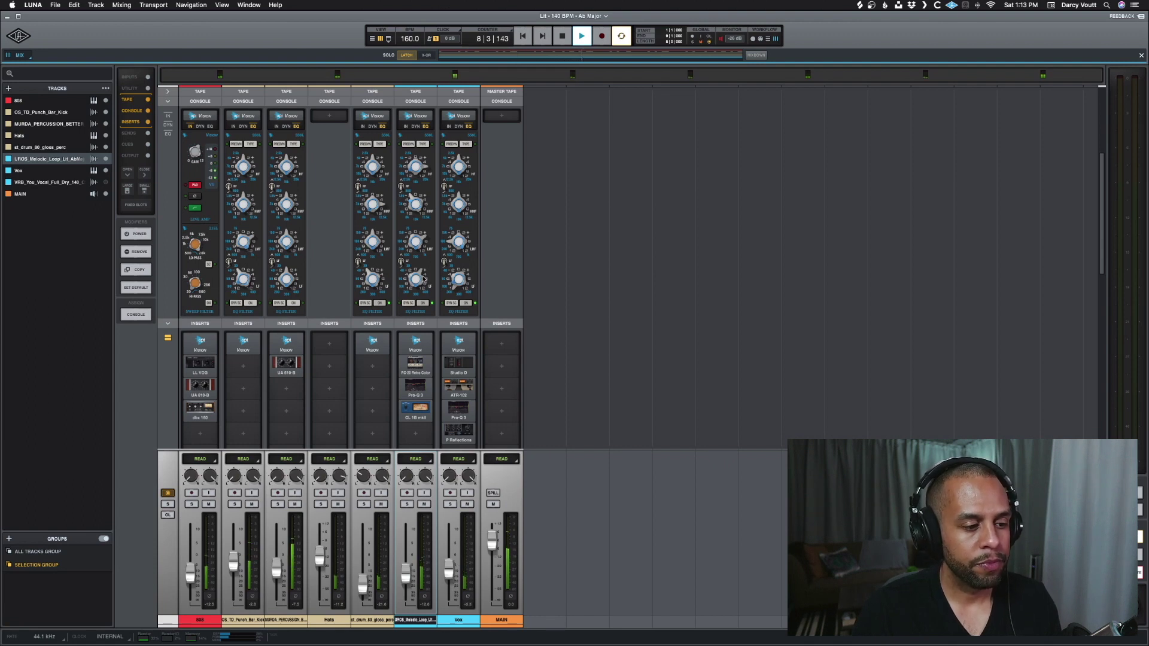
pyautogui.press('space')
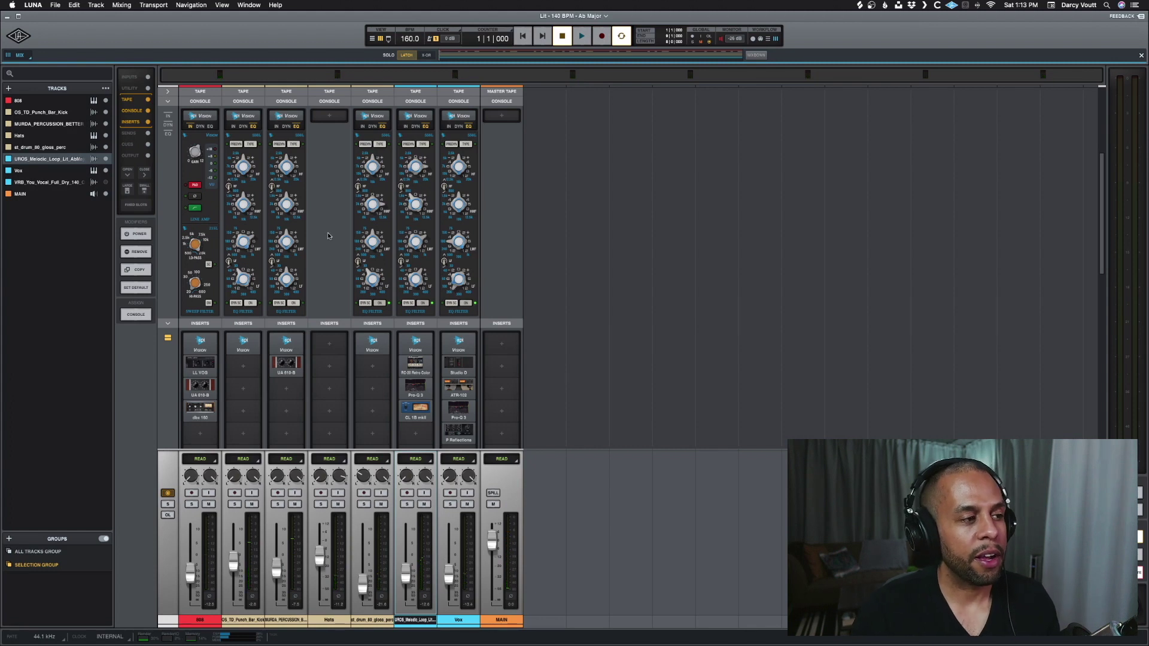
pyautogui.click(106, 183)
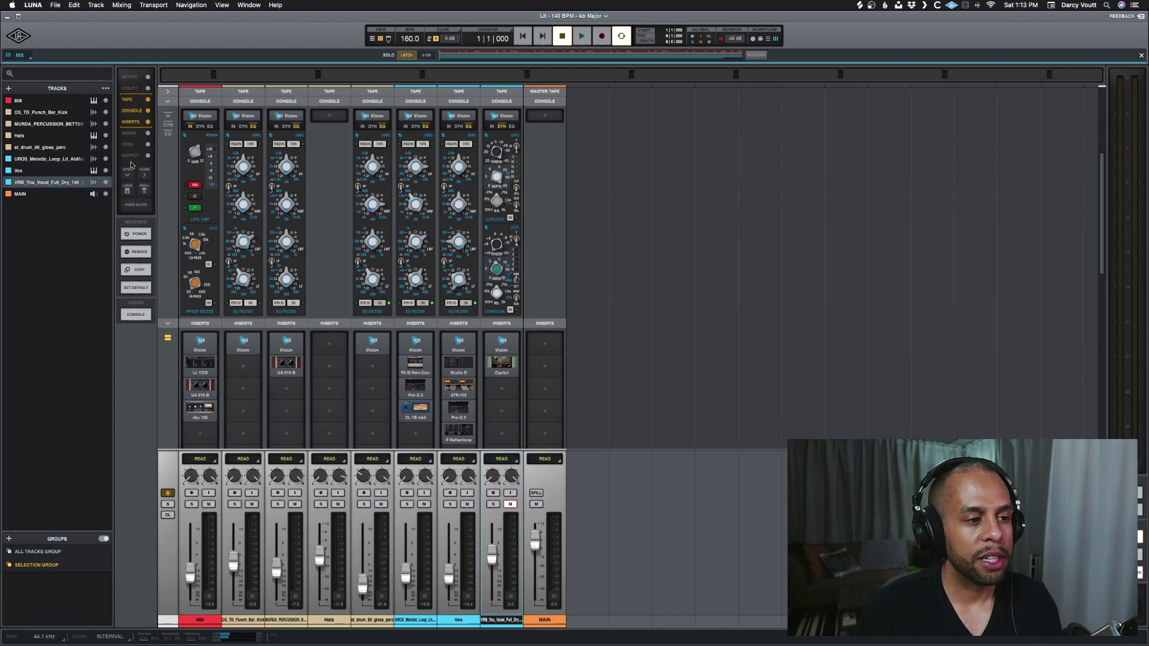
# Step: Open the vocal's API Vision console preset window, unmute the vocal, and switch to the timeline
pyautogui.click(501, 117)
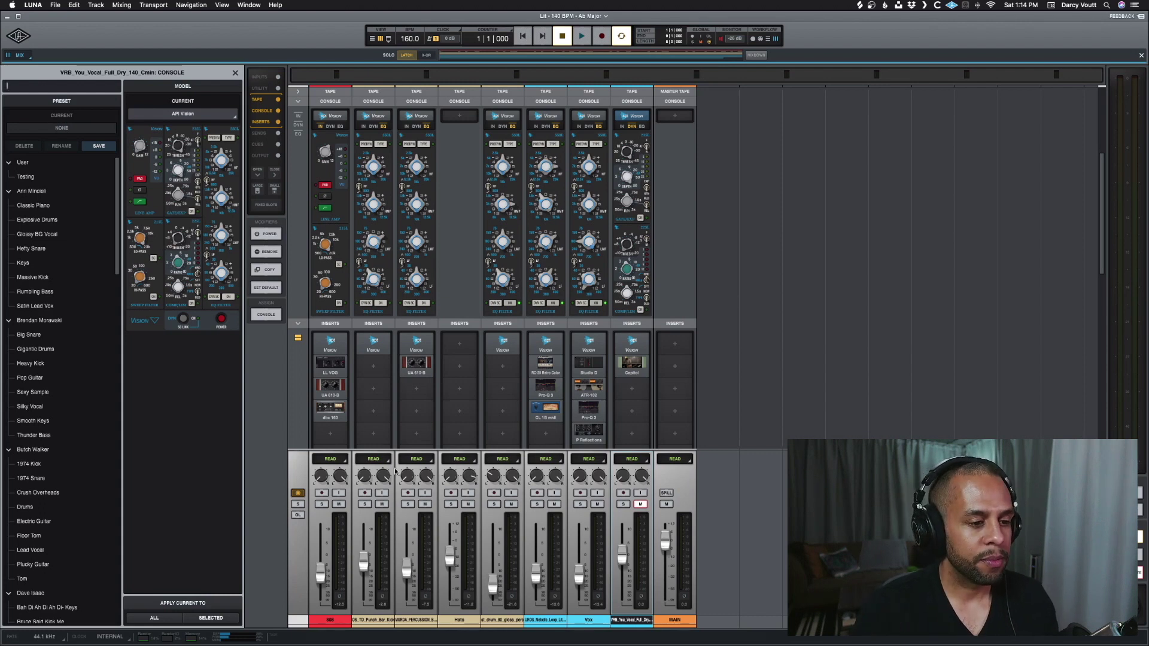
pyautogui.click(640, 504)
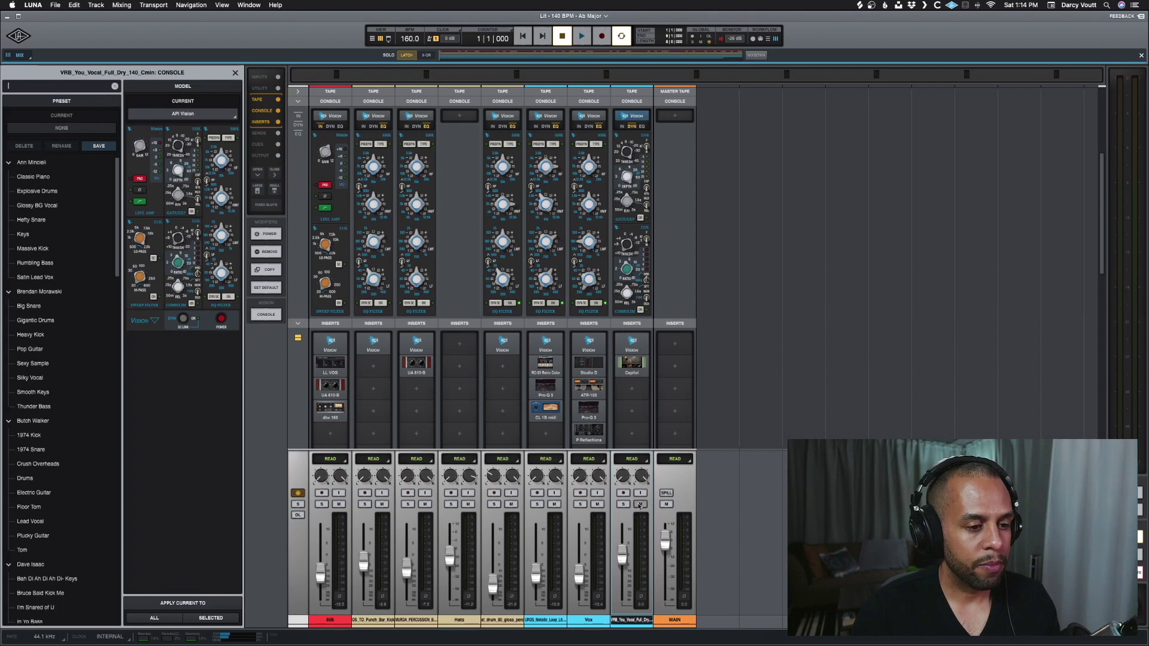
pyautogui.press('super+equal')
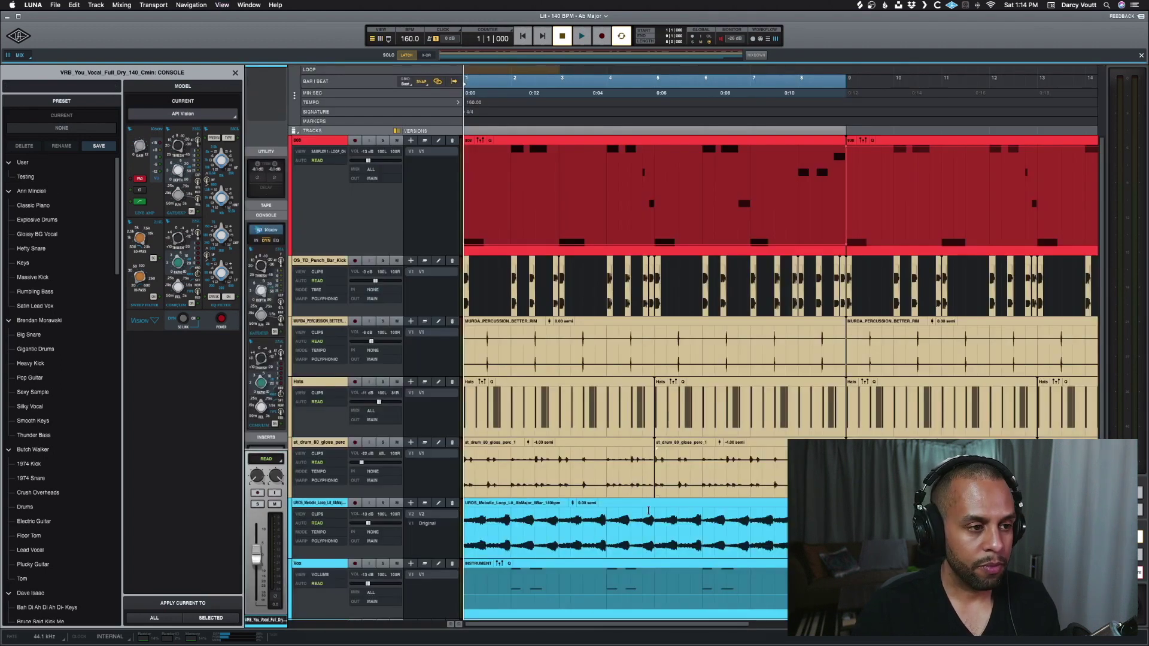
# Step: Select the VRB_You_Vocal clip, play the song from bar 1, and return to the Mix window
pyautogui.click(579, 570)
pyautogui.scroll(-5, 580, 571)
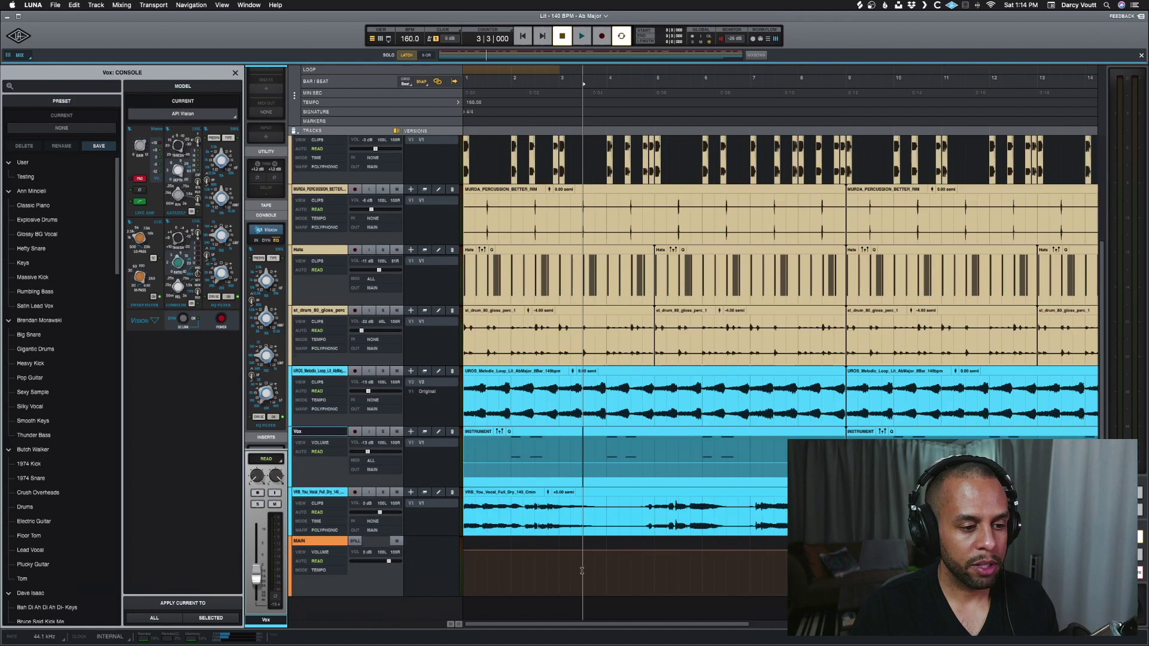
pyautogui.click(595, 522)
pyautogui.press('space')
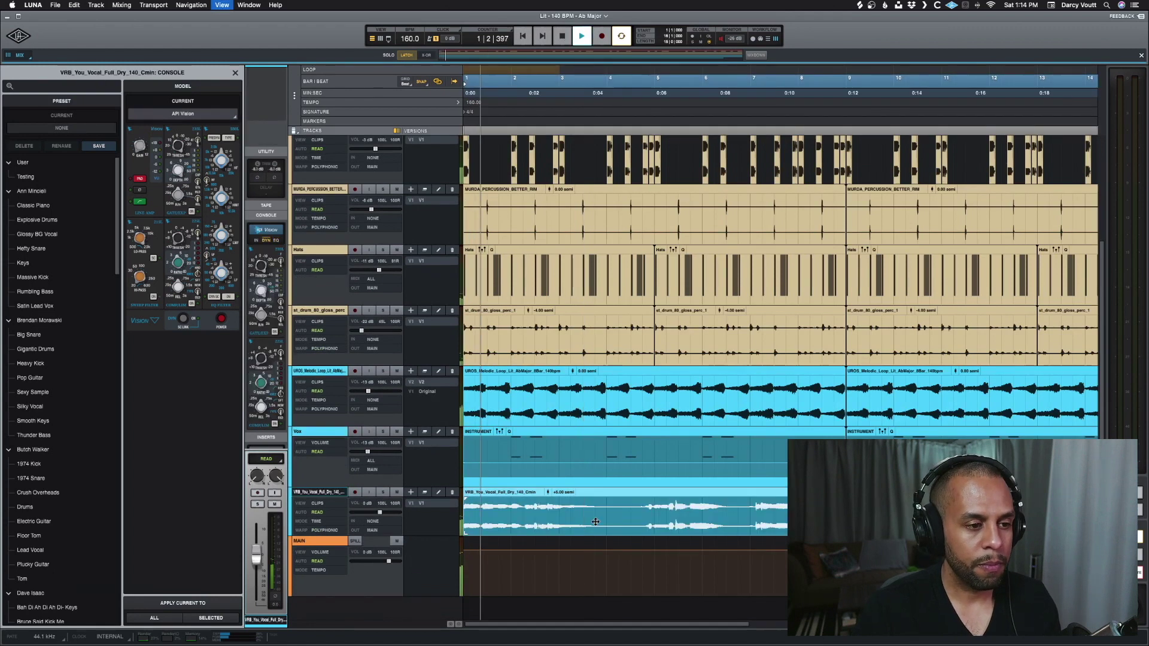
pyautogui.press('super+equal')
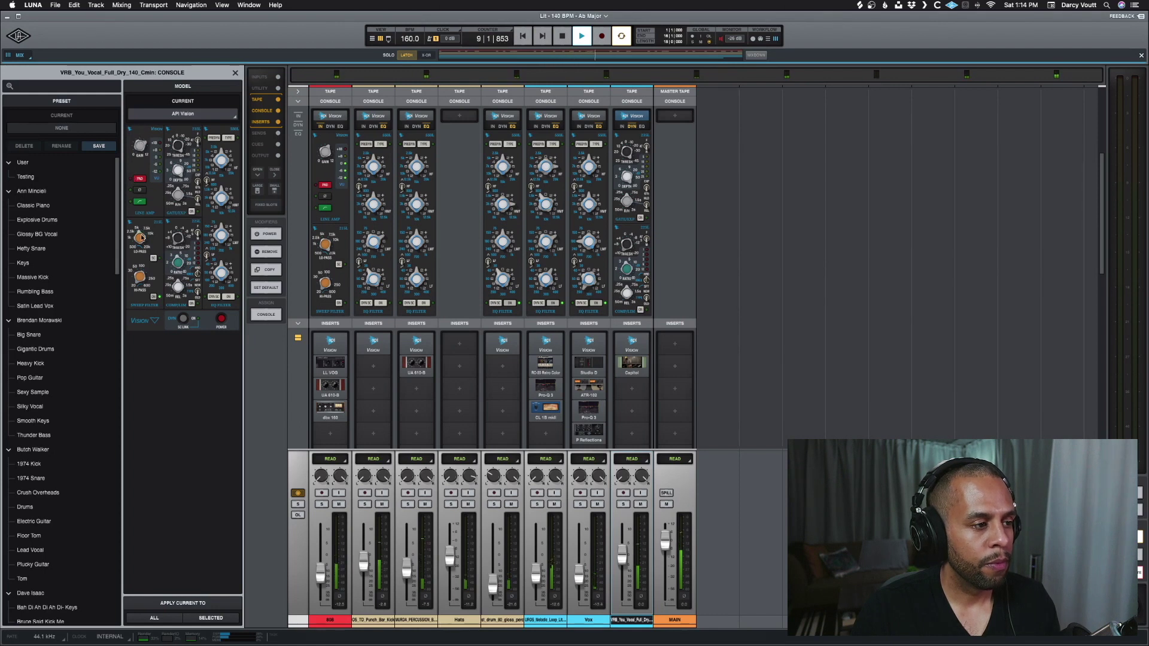
pyautogui.press('space')
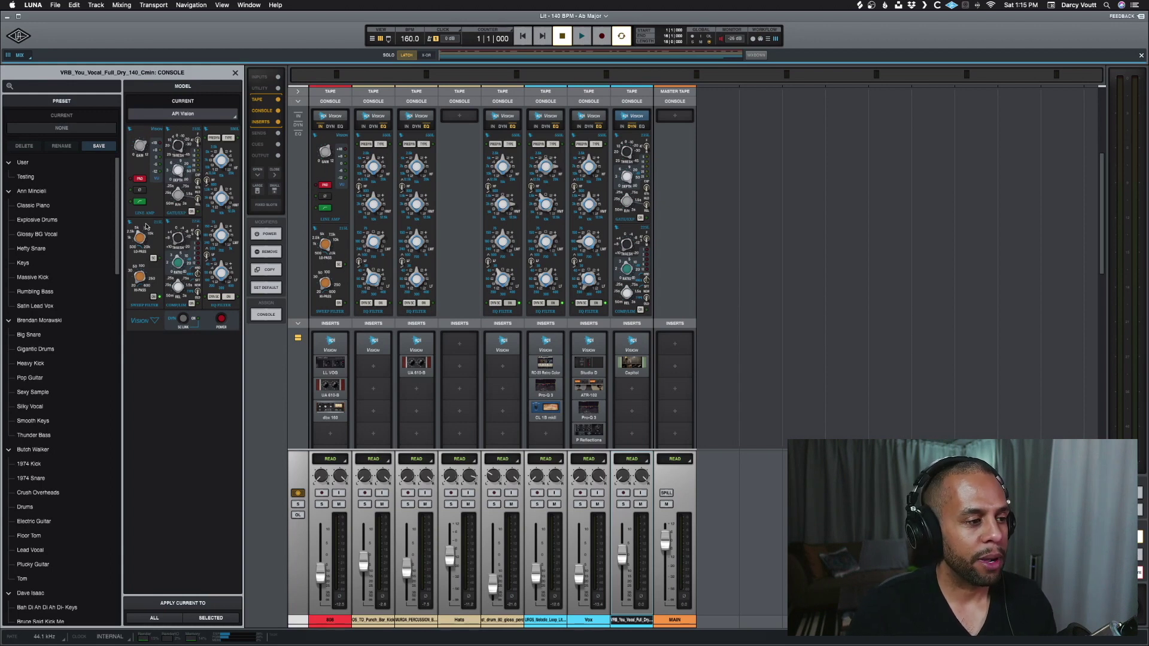
pyautogui.press('space')
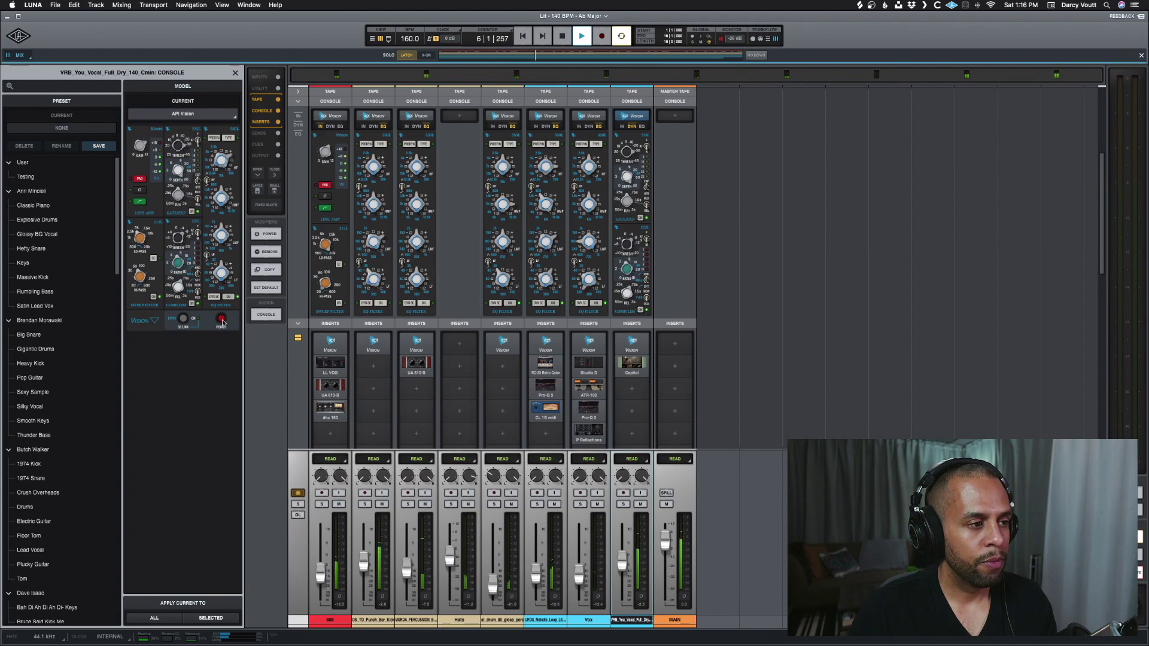
pyautogui.press('space')
# Step: Lower the VRB_You_Vocal fader from -2.5 dB to -3.7 dB
pyautogui.moveTo(620, 563); pyautogui.dragTo(622, 565)
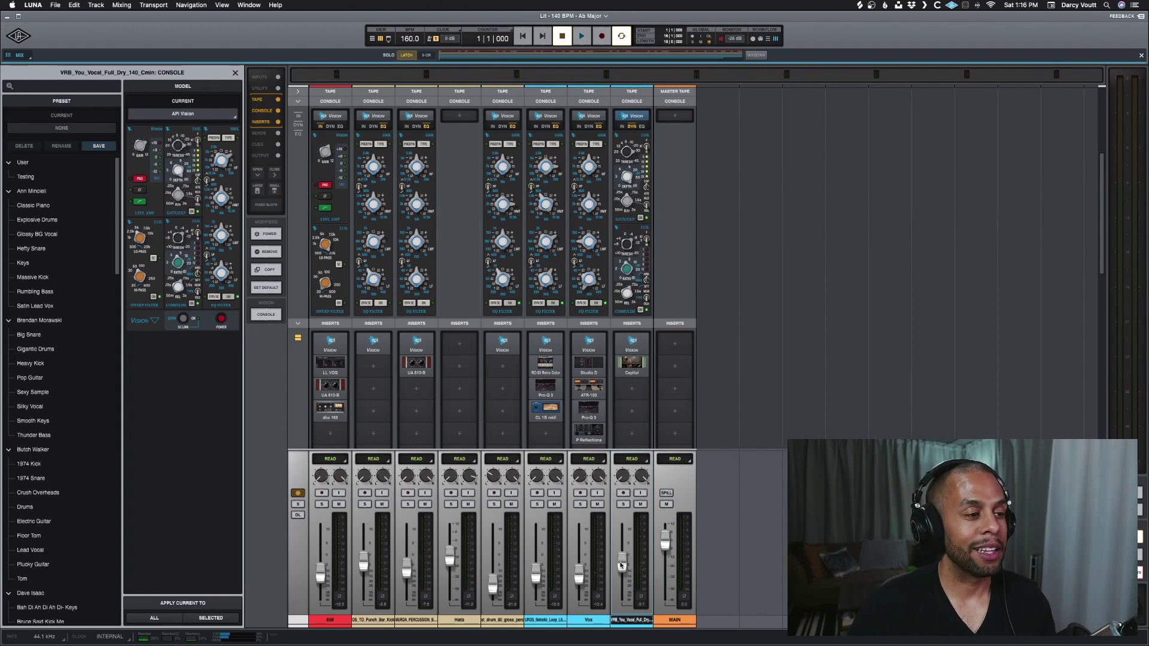